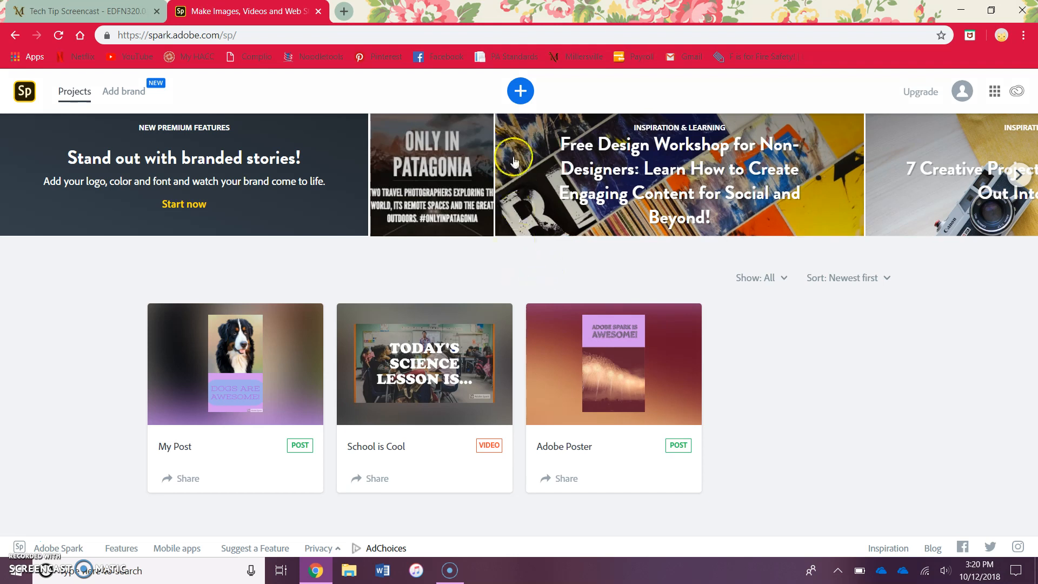
# - Start a new project and browse the available project types in the gallery
pyautogui.click(520, 91)
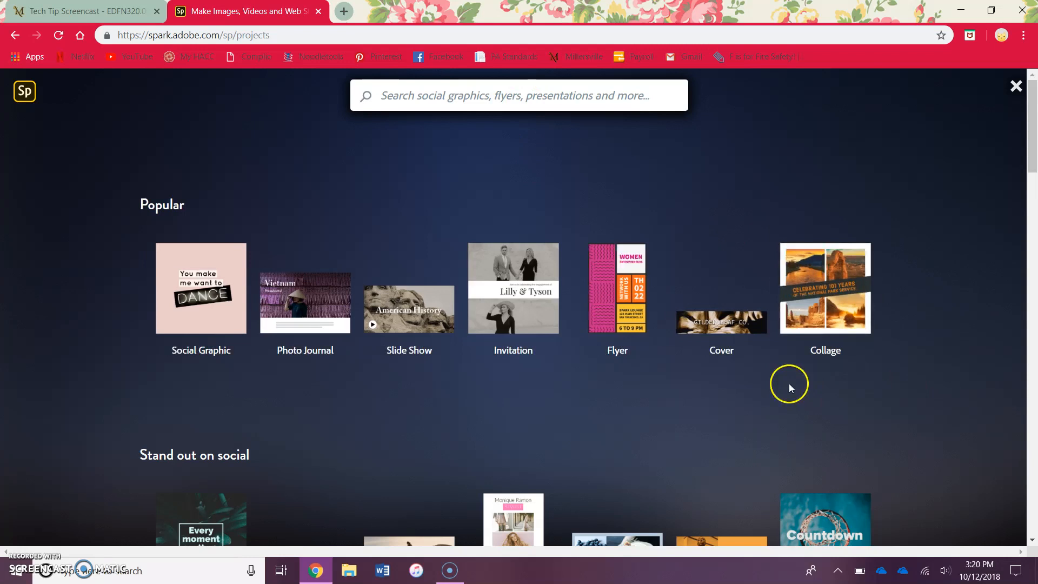
pyautogui.scroll(-3, 902, 443)
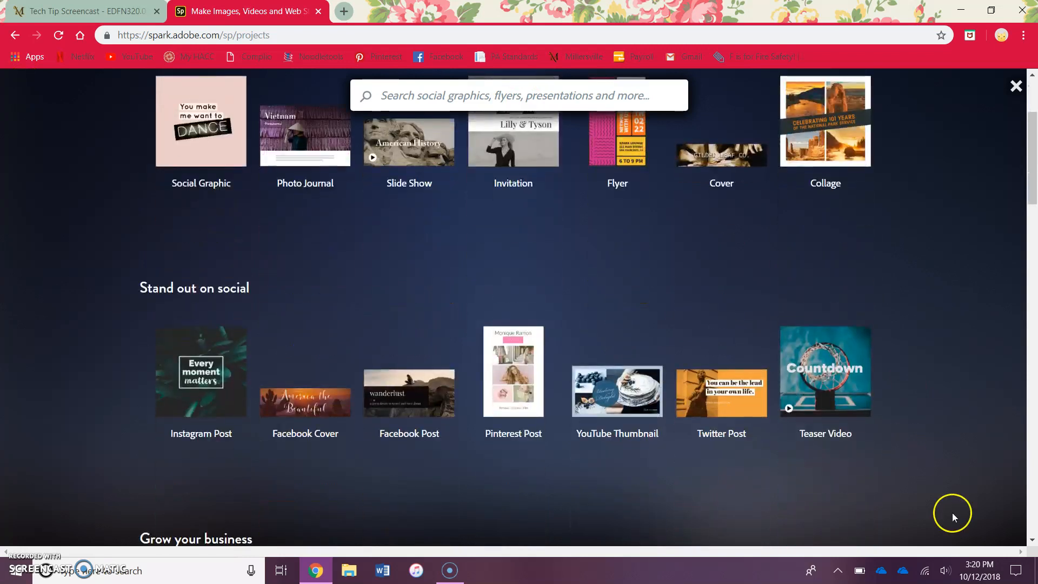
pyautogui.scroll(-3, 950, 502)
pyautogui.scroll(-3, 947, 489)
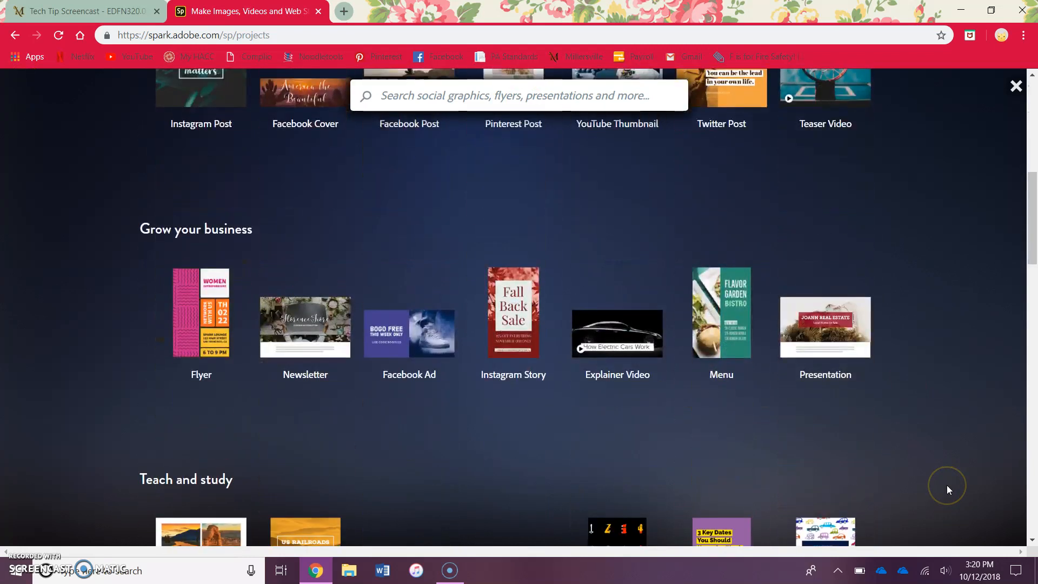
pyautogui.scroll(-3, 958, 369)
pyautogui.scroll(-1, 958, 369)
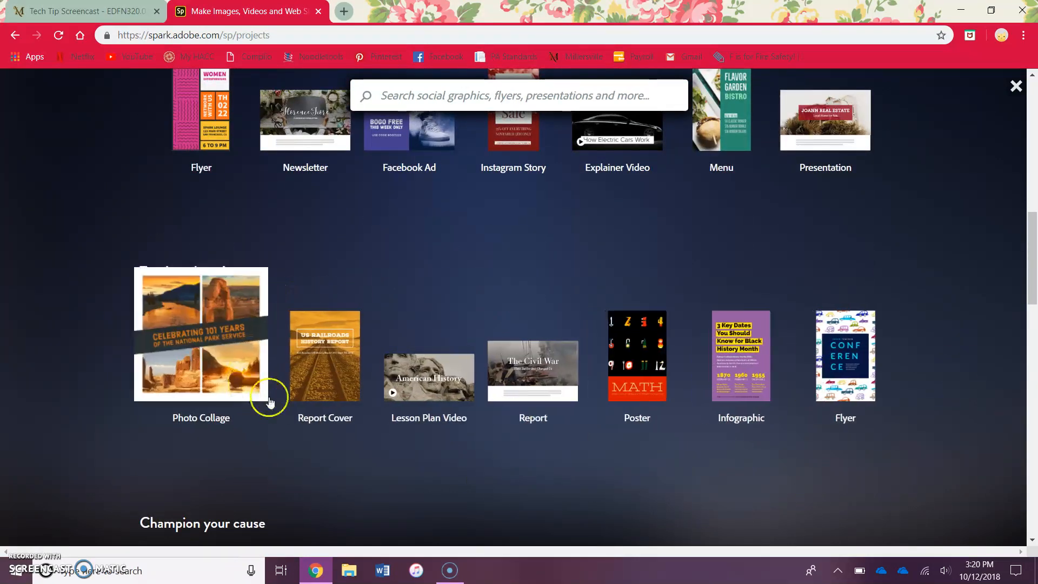
pyautogui.scroll(2, 891, 313)
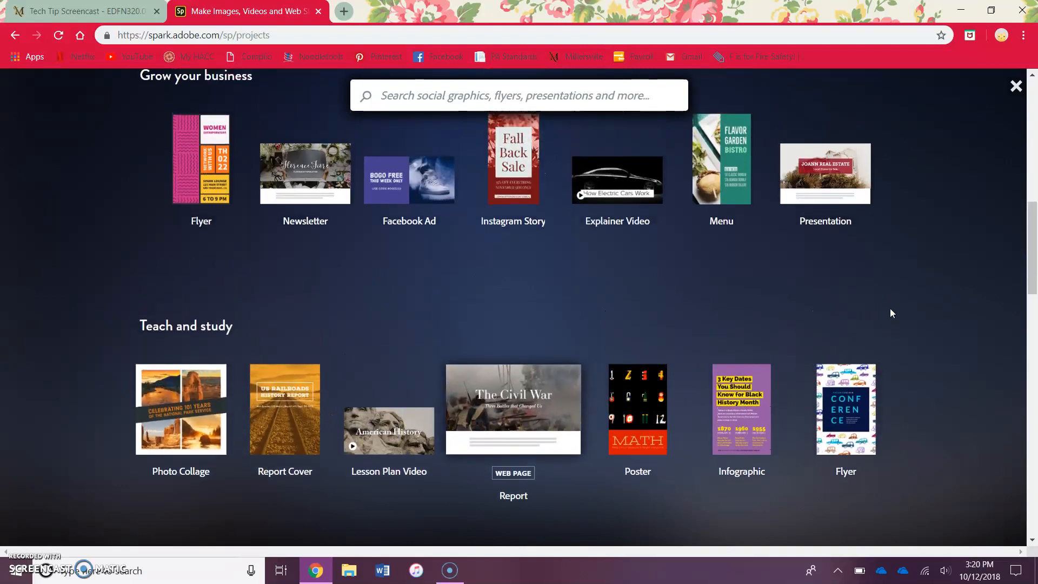
pyautogui.scroll(1, 889, 310)
pyautogui.click(602, 301)
pyautogui.scroll(3, 860, 242)
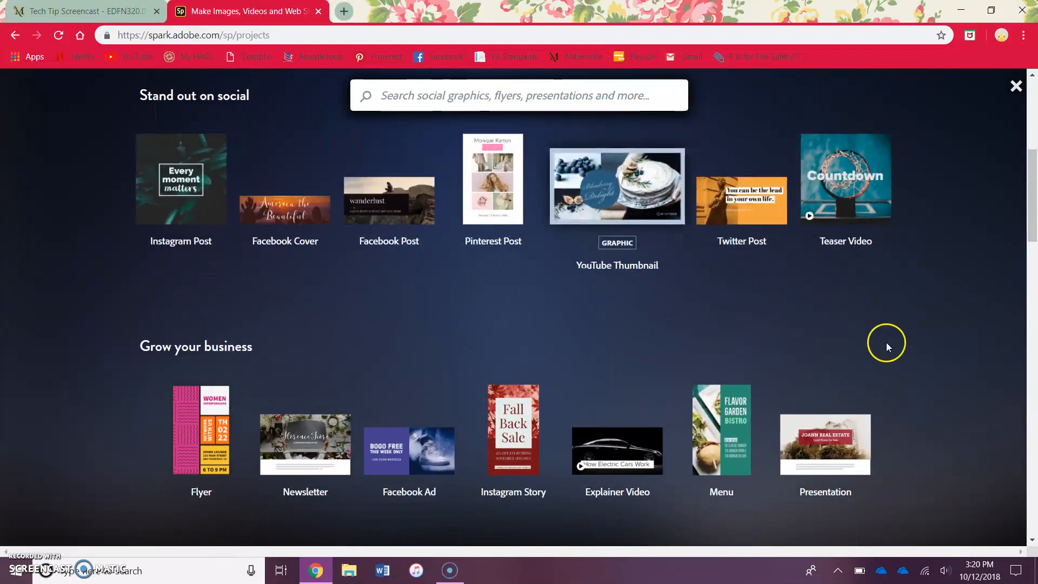
pyautogui.scroll(-4, 896, 268)
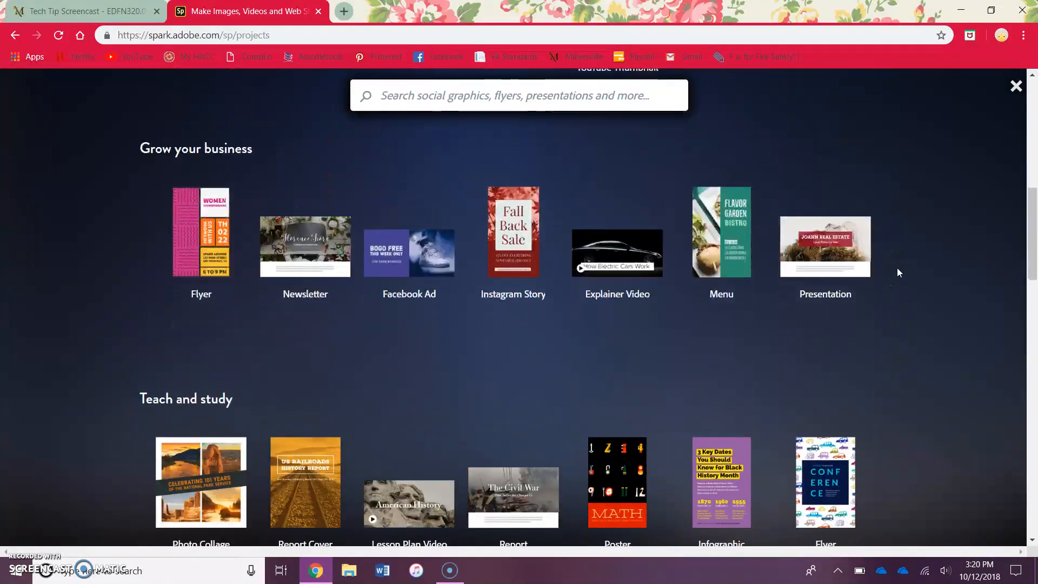
pyautogui.scroll(-1, 897, 267)
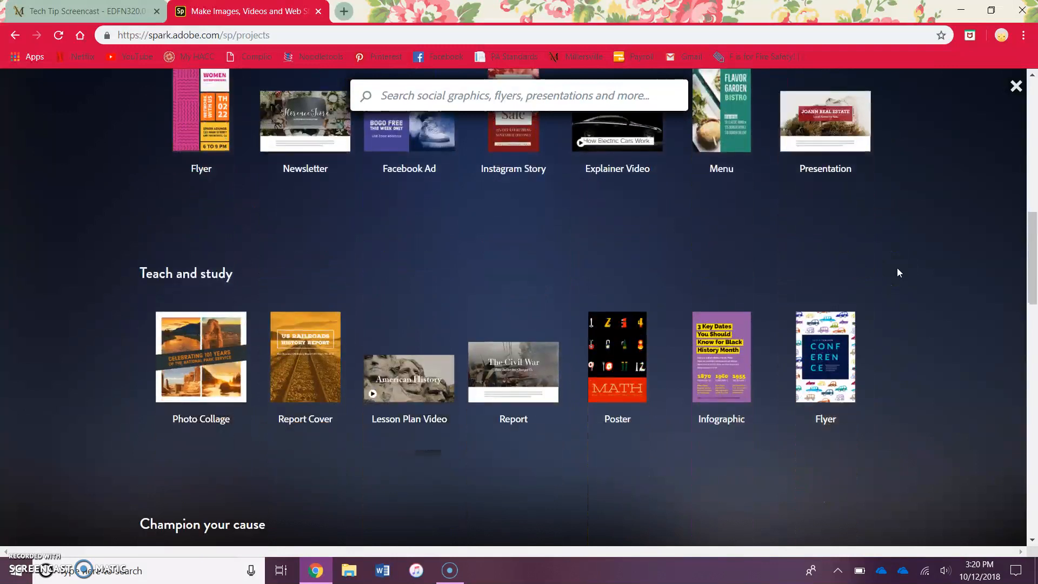
# - Create a Lesson Plan Video project titled Dog
pyautogui.click(419, 363)
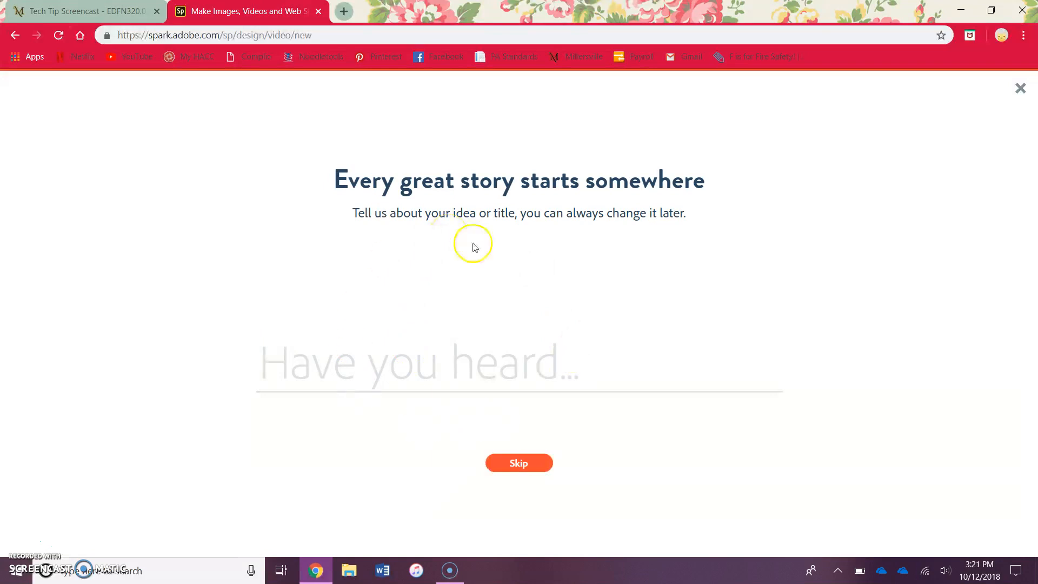
pyautogui.write('DOg')
pyautogui.press('BackSpace')
pyautogui.write('Dogs')
pyautogui.click(539, 462)
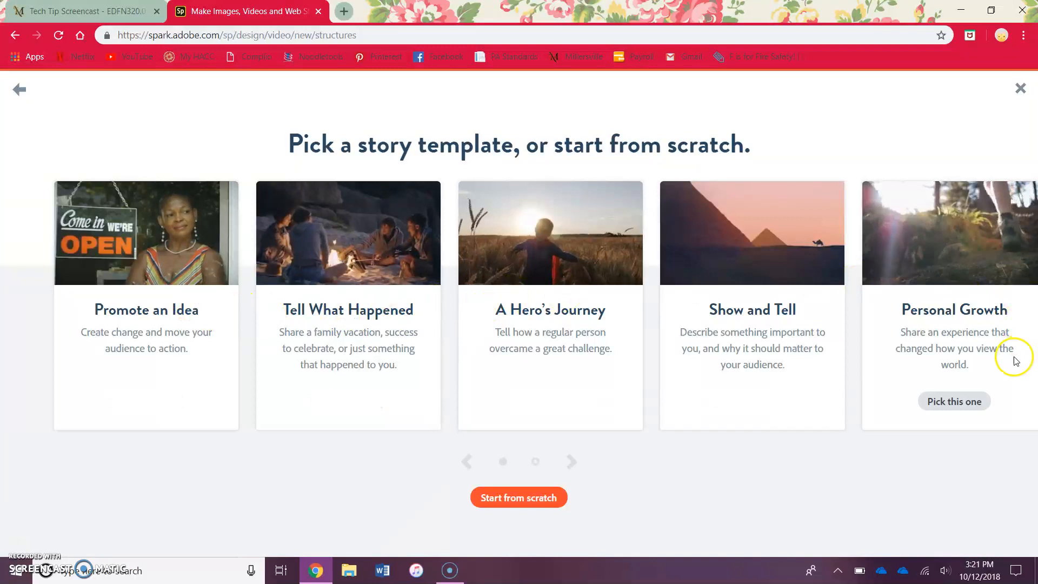
# - Choose the Teach a Lesson story template and dismiss the welcome tips
pyautogui.click(571, 461)
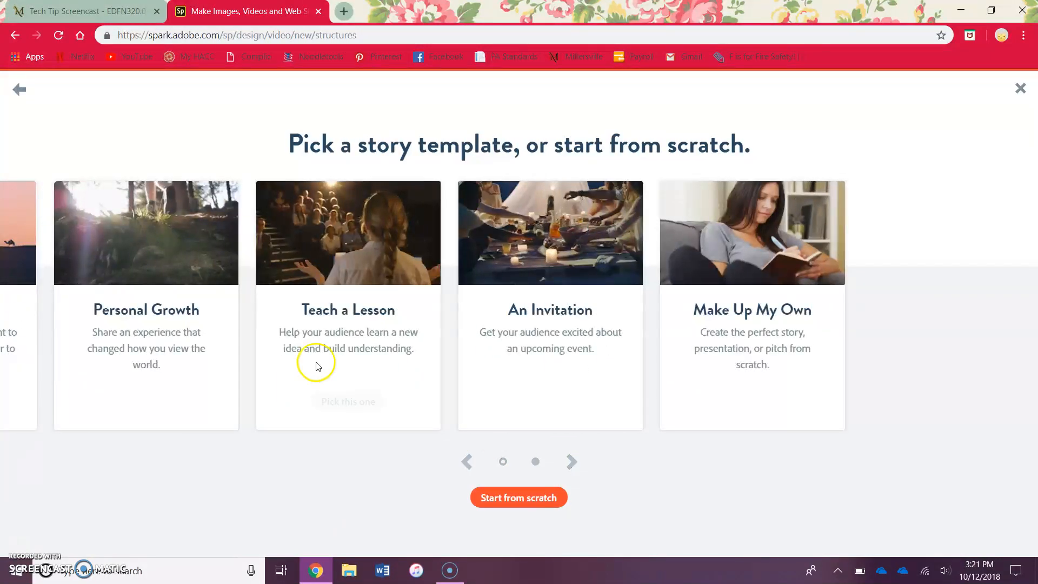
pyautogui.click(354, 408)
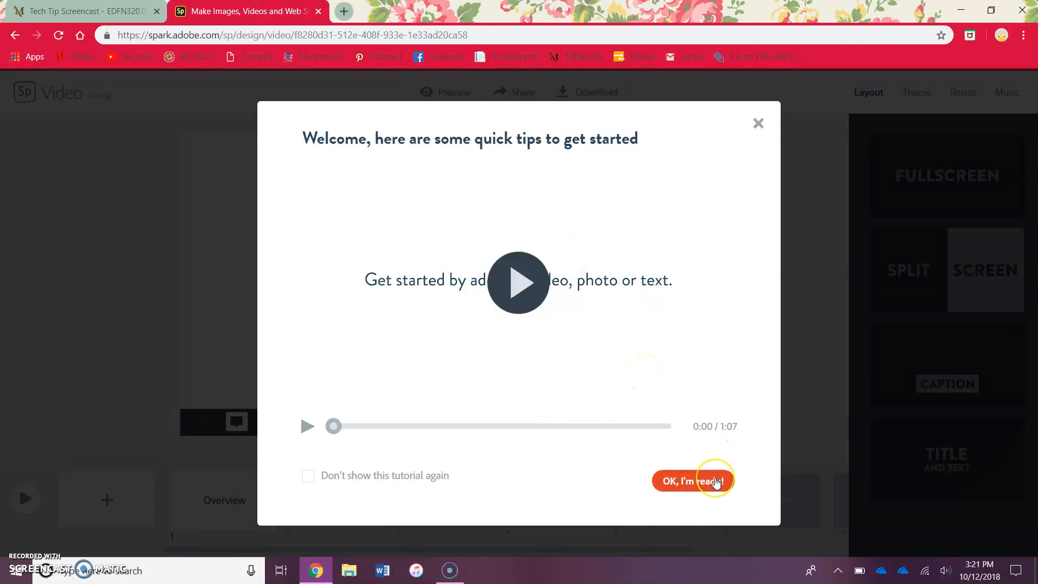
pyautogui.click(716, 481)
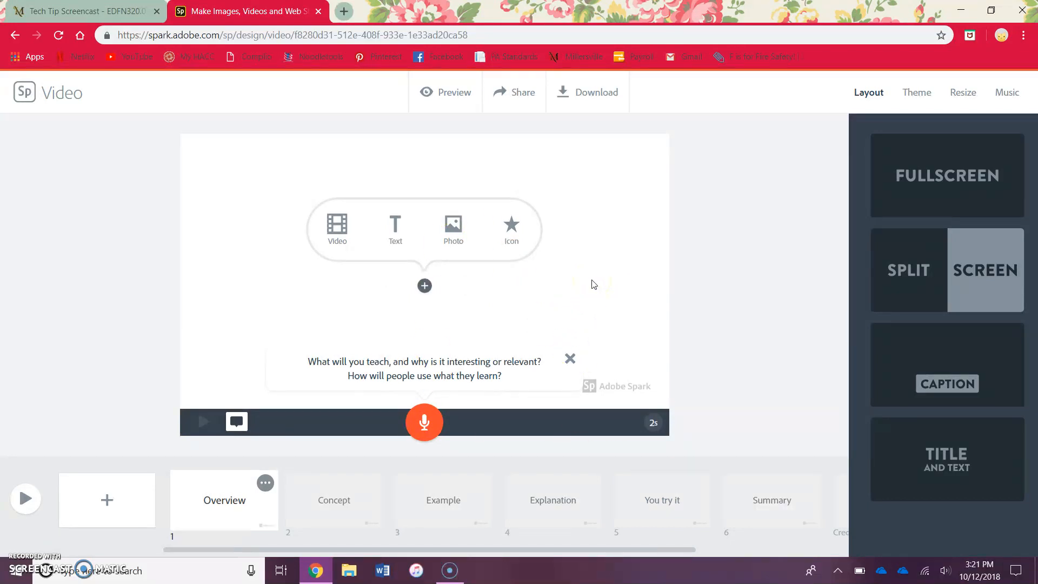
# - Add a text element reading Dogs to the first slide
pyautogui.click(336, 227)
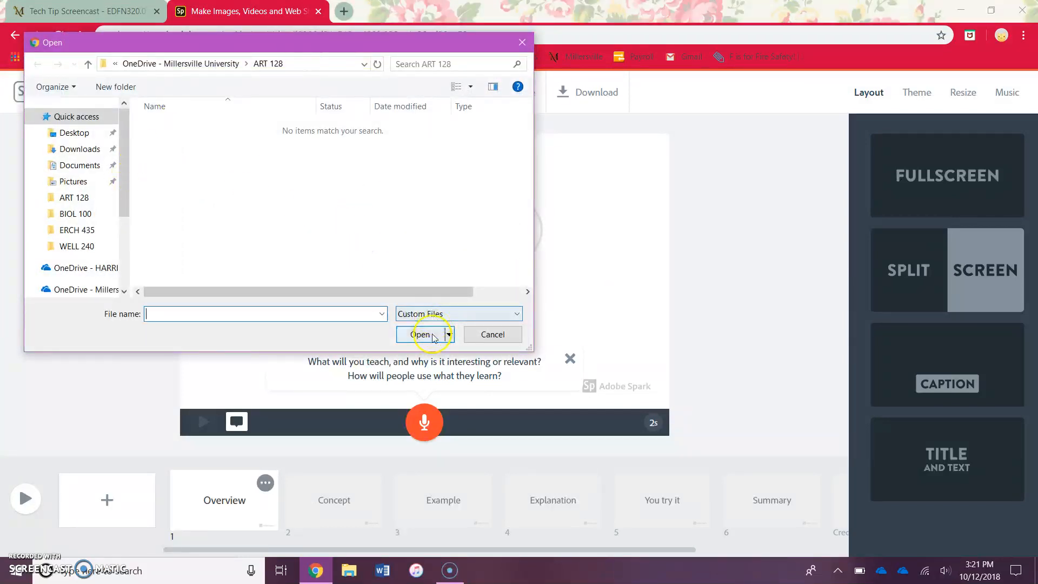
pyautogui.click(521, 44)
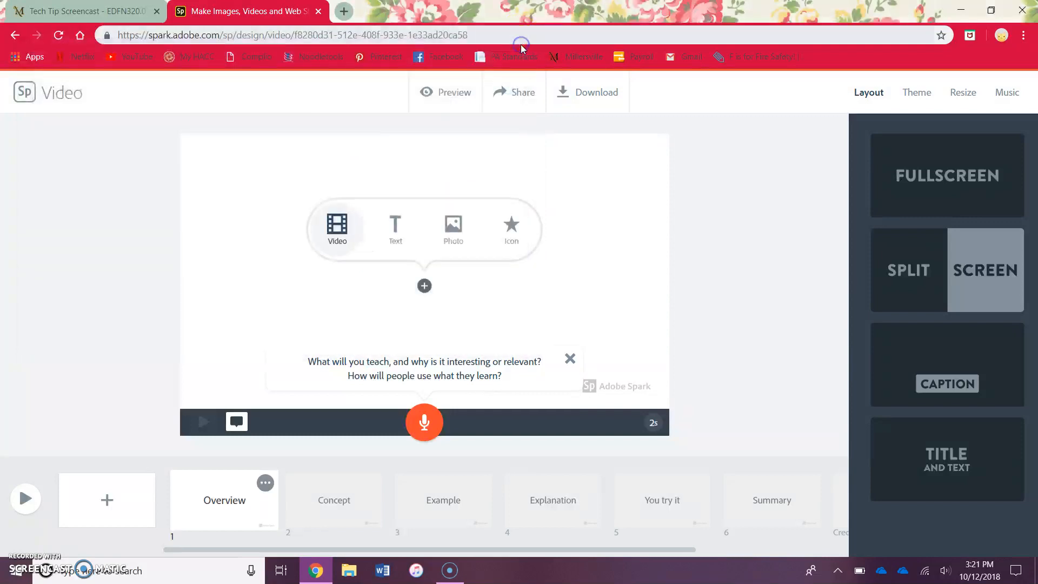
pyautogui.click(407, 235)
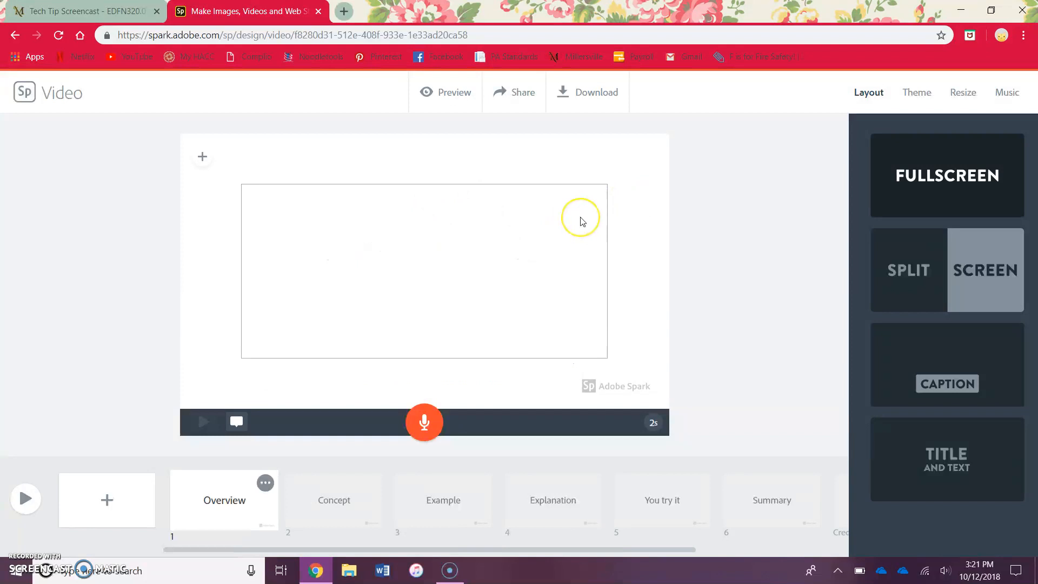
pyautogui.write('Dogs')
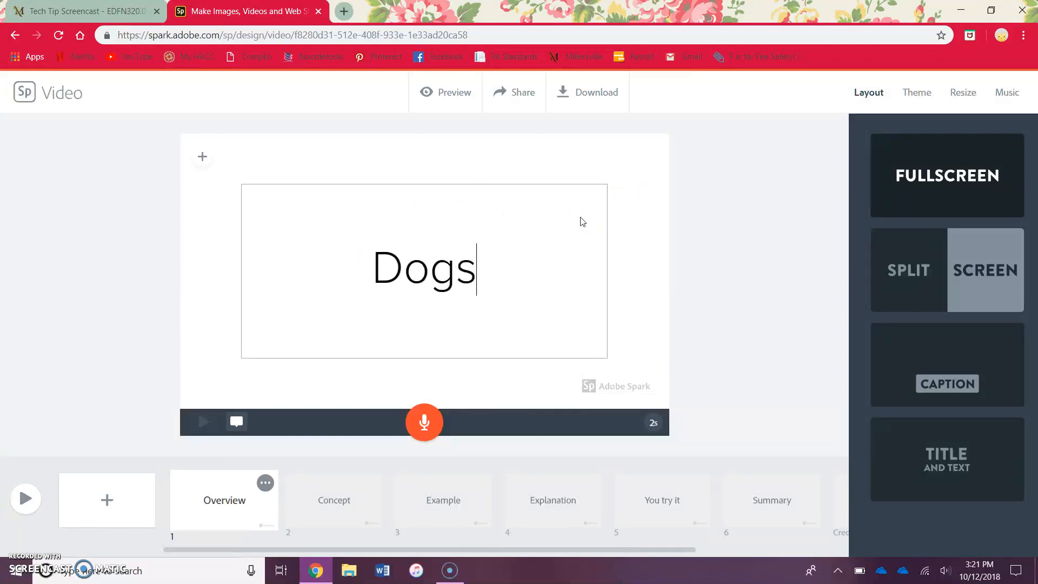
pyautogui.click(644, 262)
pyautogui.click(474, 202)
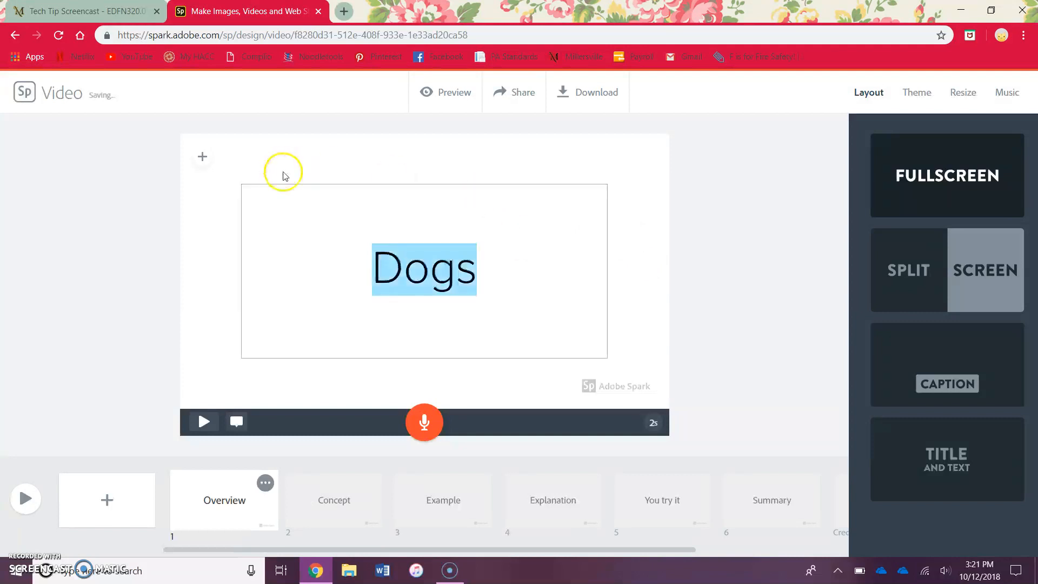
# - Search free photos for dogs and set the Bernese mountain dog photo as the first slide's background
pyautogui.click(202, 157)
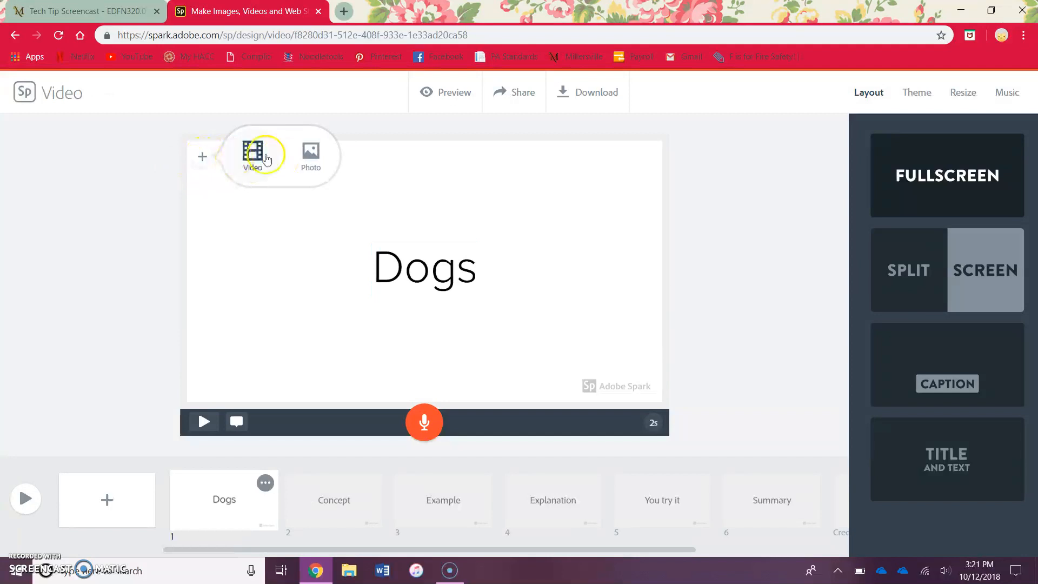
pyautogui.click(308, 158)
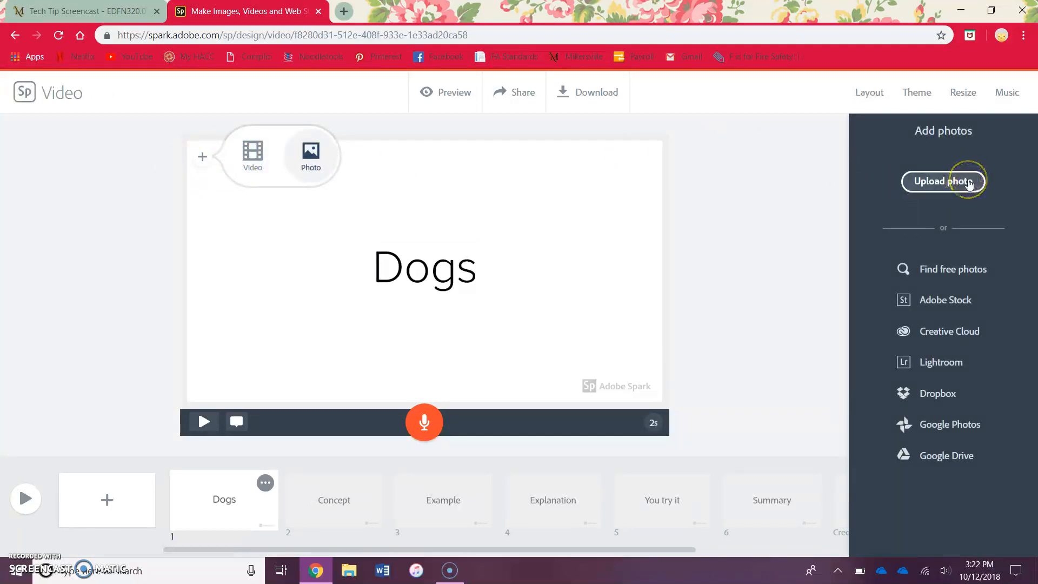
pyautogui.click(954, 268)
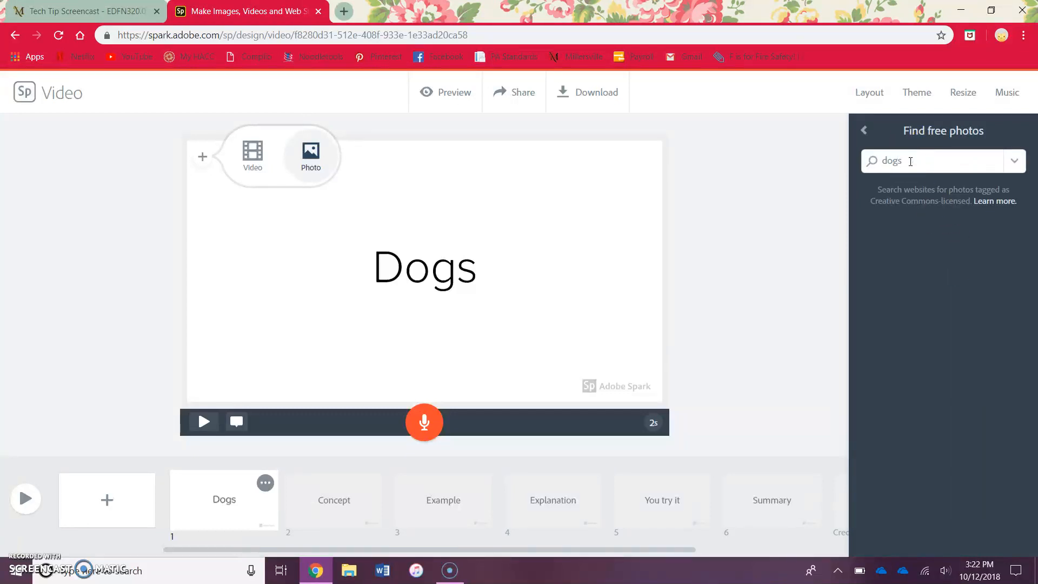
pyautogui.write('dogs')
pyautogui.press('Return')
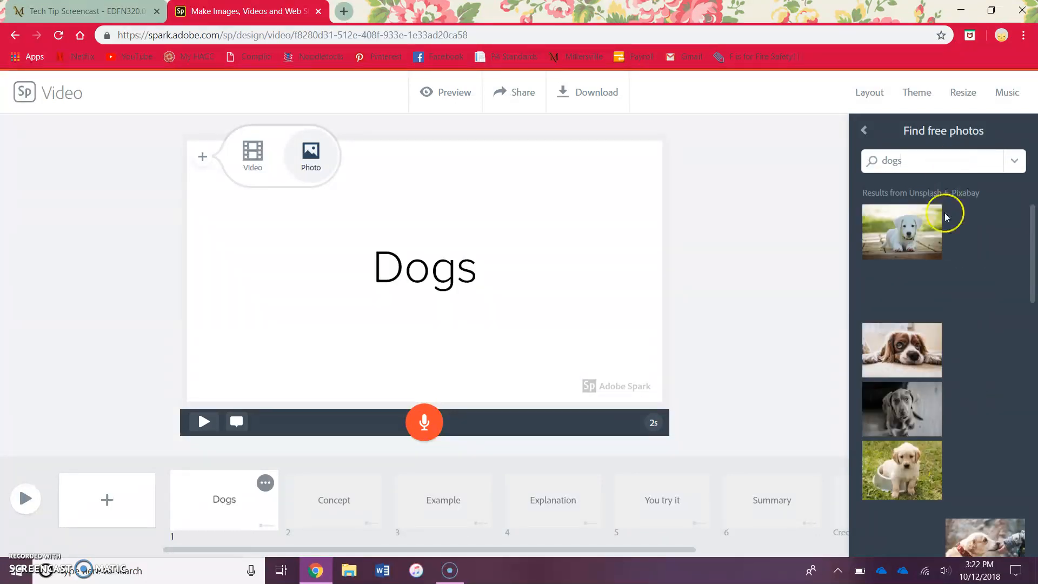
pyautogui.scroll(-3, 985, 349)
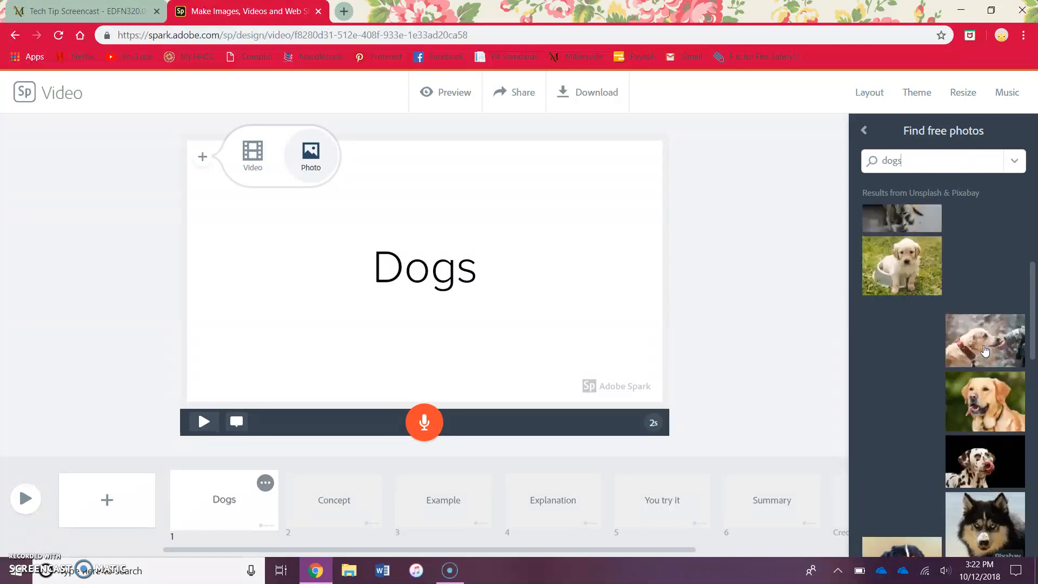
pyautogui.scroll(-3, 985, 351)
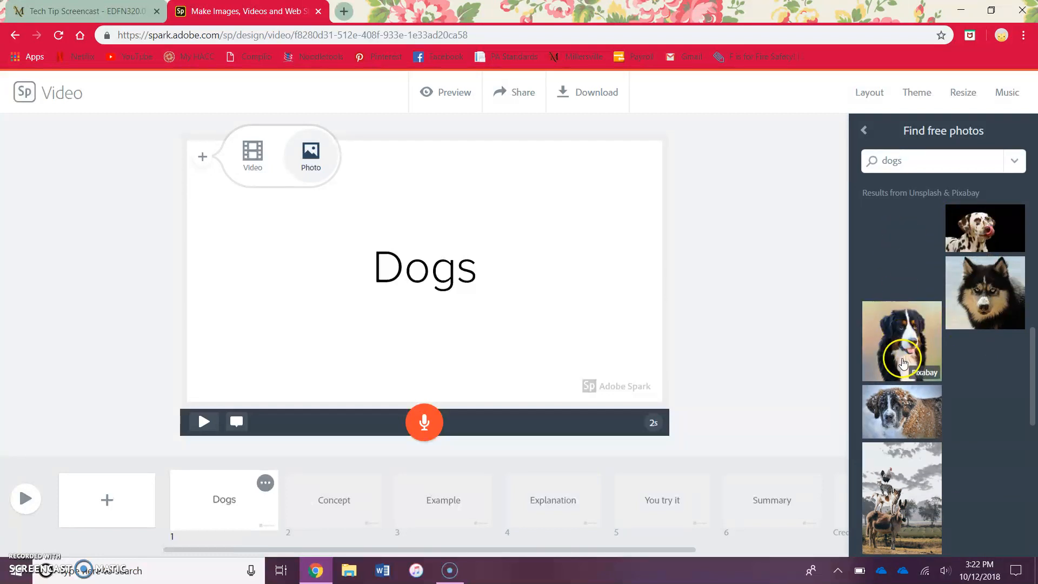
pyautogui.click(903, 361)
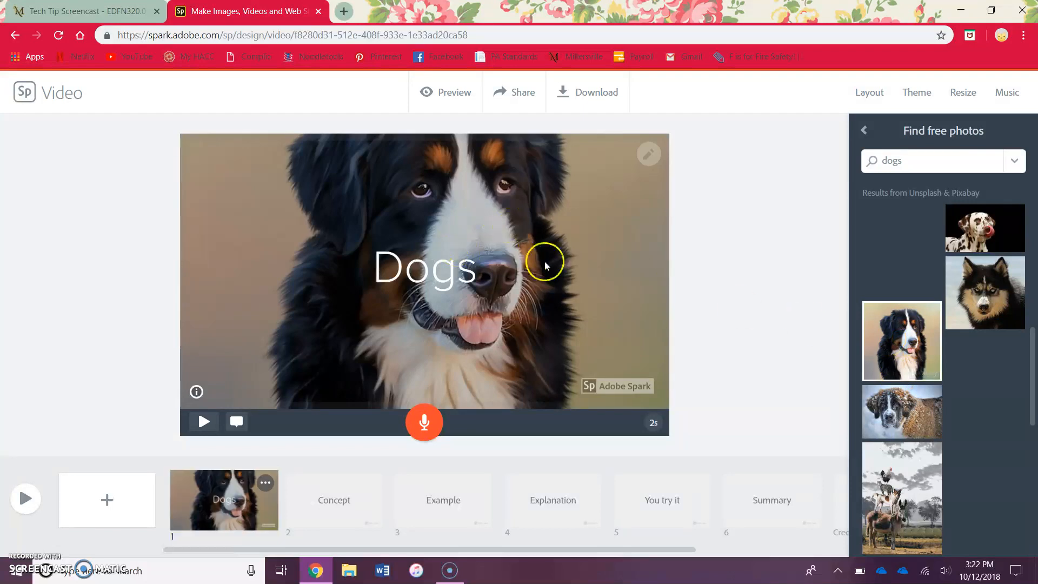
# - Adjust the zoom of the dog photo within the slide, zooming out and then back in
pyautogui.click(608, 214)
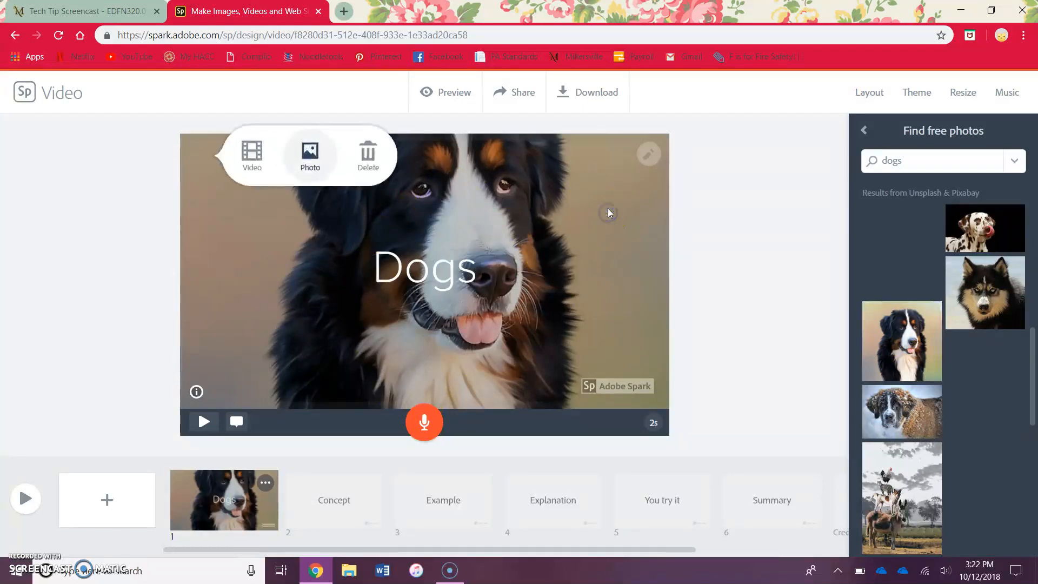
pyautogui.click(534, 205)
pyautogui.click(649, 155)
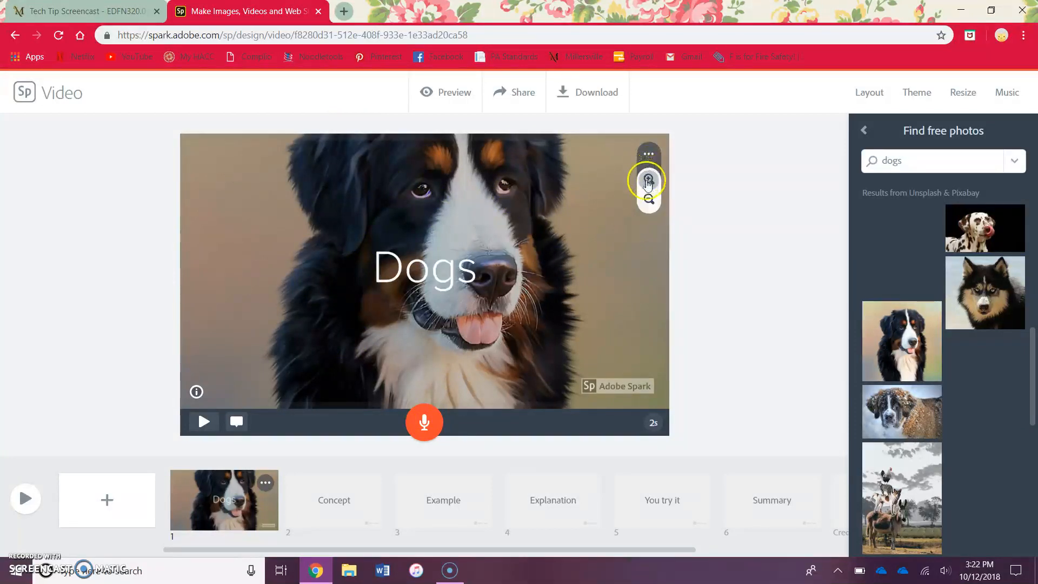
pyautogui.click(649, 200)
pyautogui.click(649, 200)
pyautogui.click(649, 200)
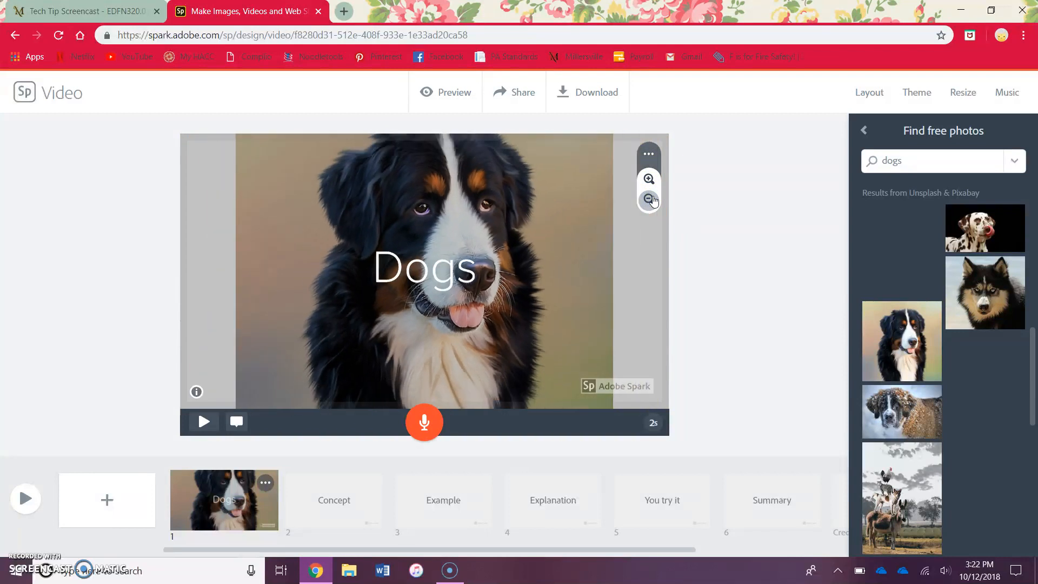
pyautogui.click(650, 200)
pyautogui.click(647, 179)
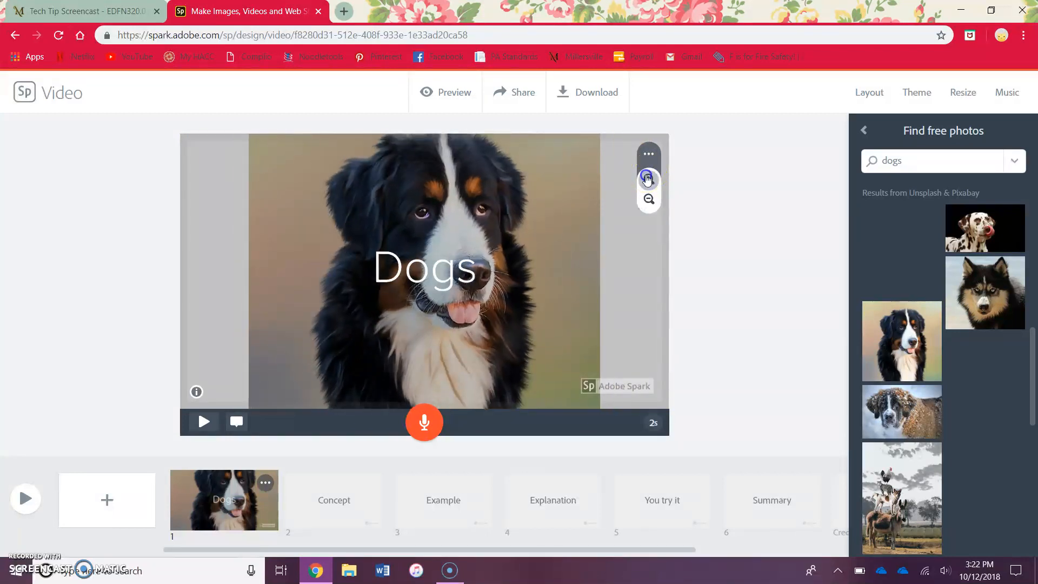
pyautogui.click(648, 179)
pyautogui.click(648, 179)
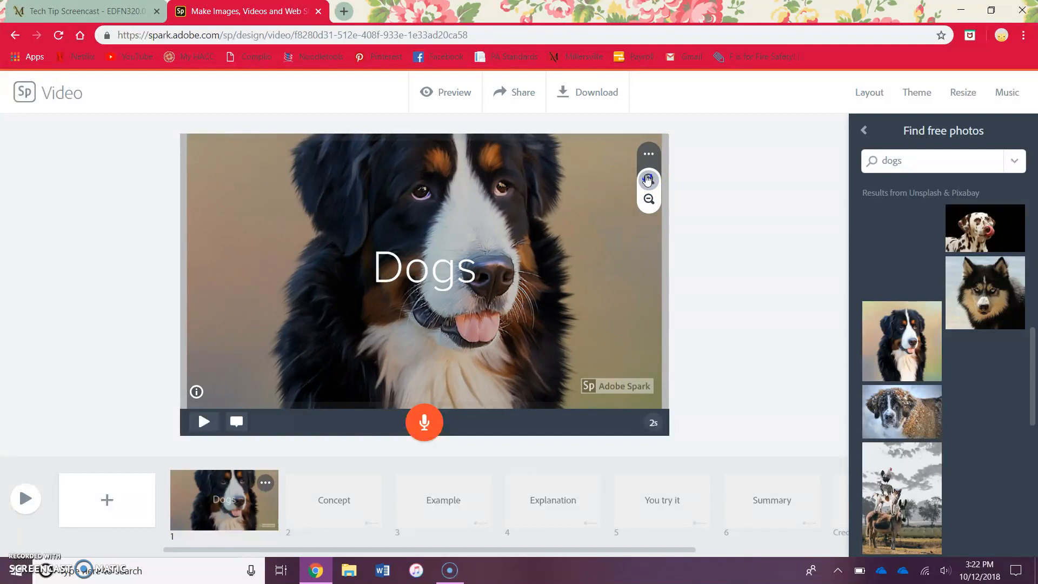
pyautogui.click(648, 179)
pyautogui.click(648, 180)
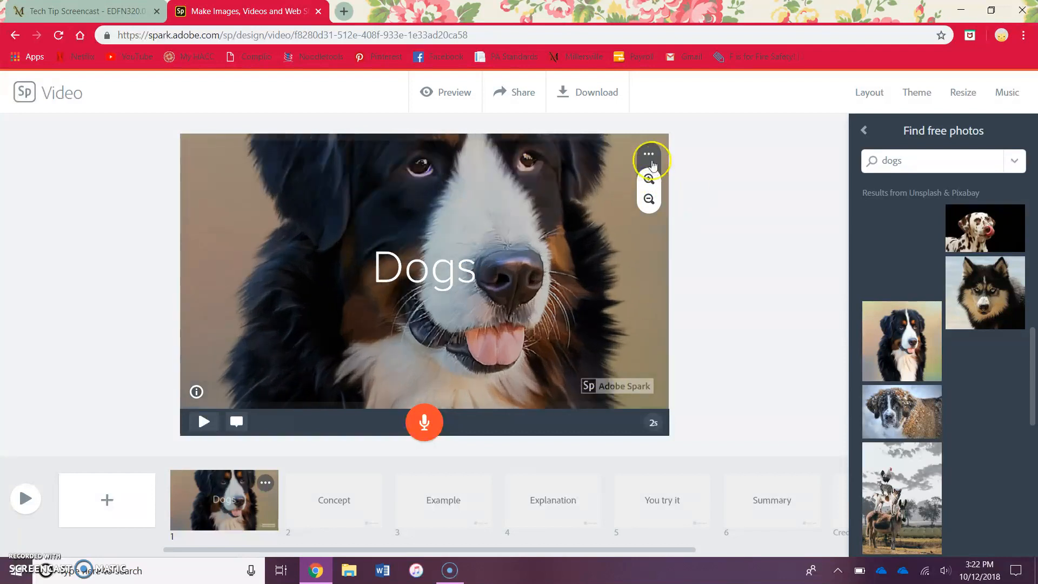
# - Close the photo panel and switch the slide layout to Split Screen, then Caption
pyautogui.click(864, 133)
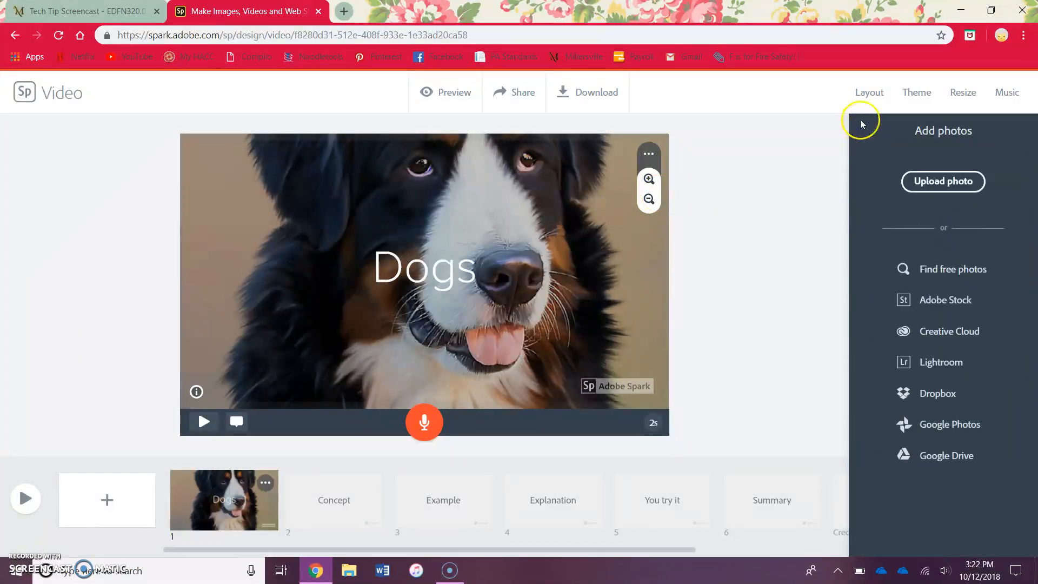
pyautogui.click(695, 255)
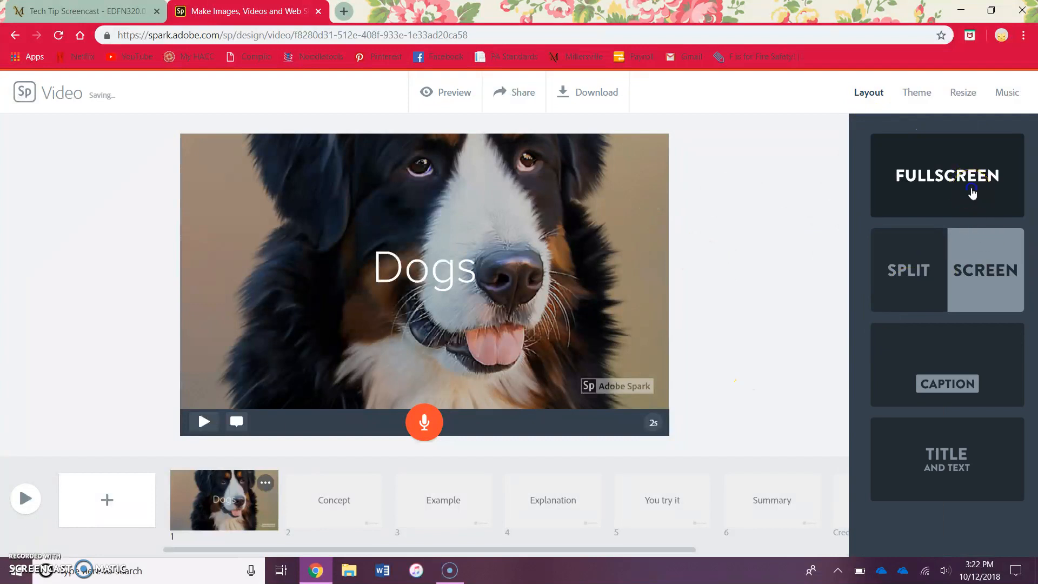
pyautogui.click(967, 282)
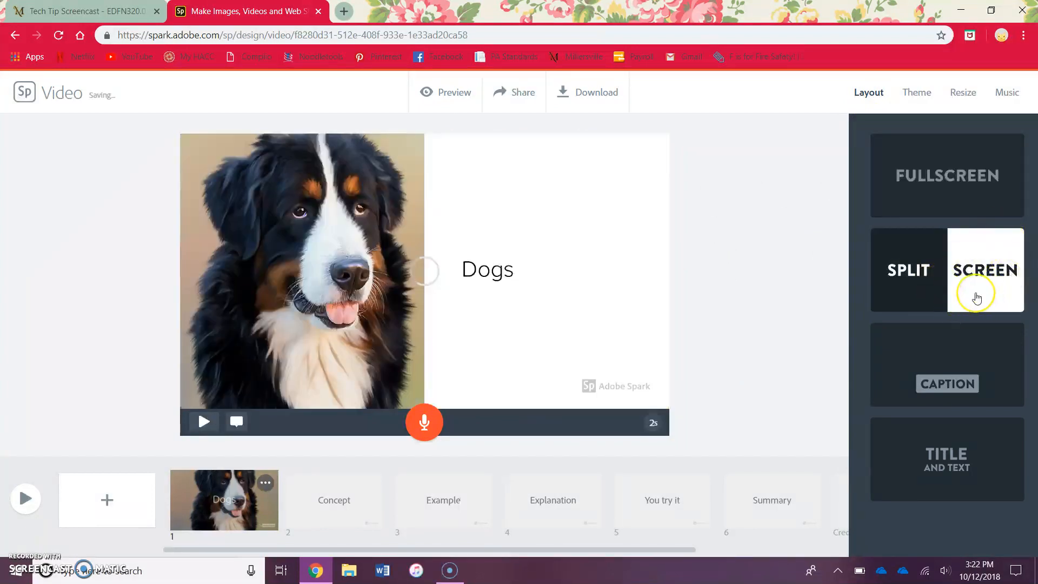
pyautogui.click(961, 384)
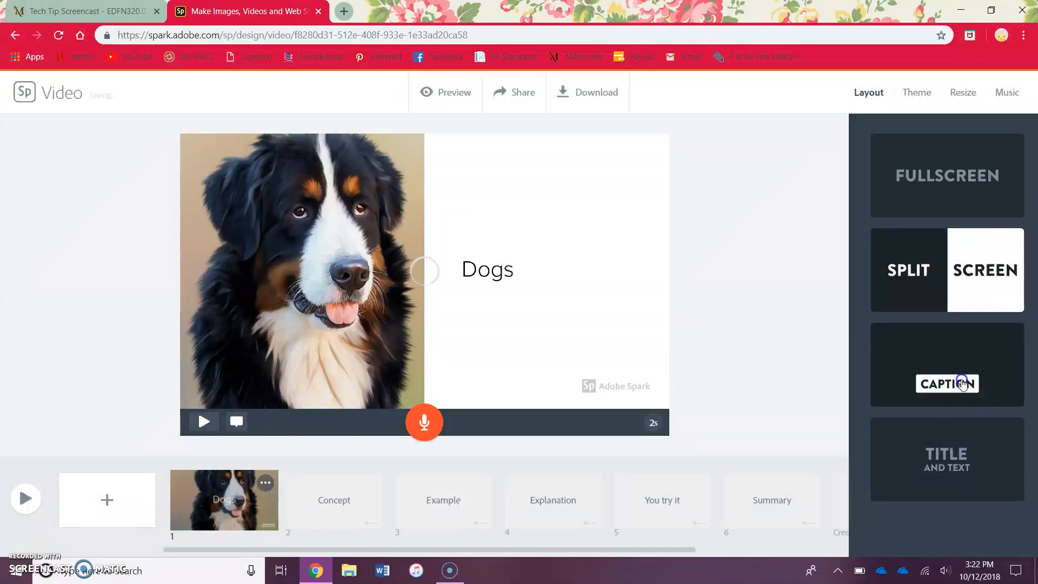
# - Open the second slide and add the Dalmatian photo from the dogs photo search results
pyautogui.click(933, 435)
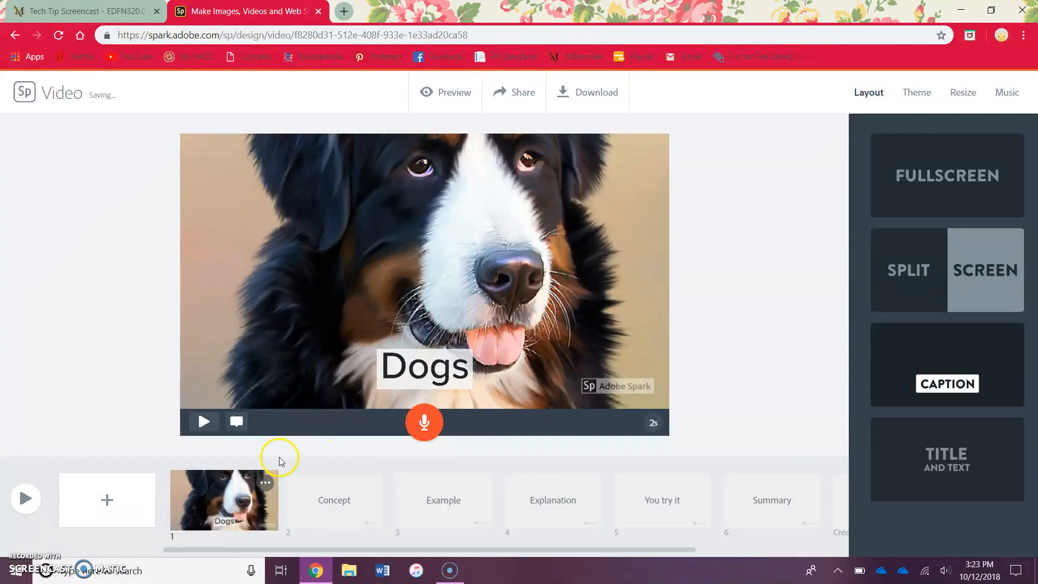
pyautogui.click(347, 518)
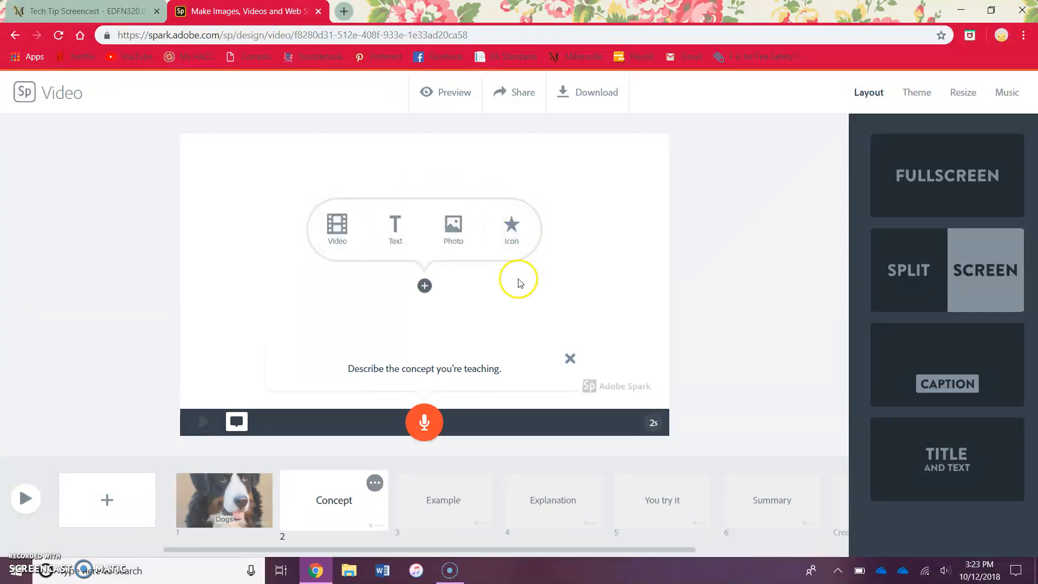
pyautogui.click(453, 225)
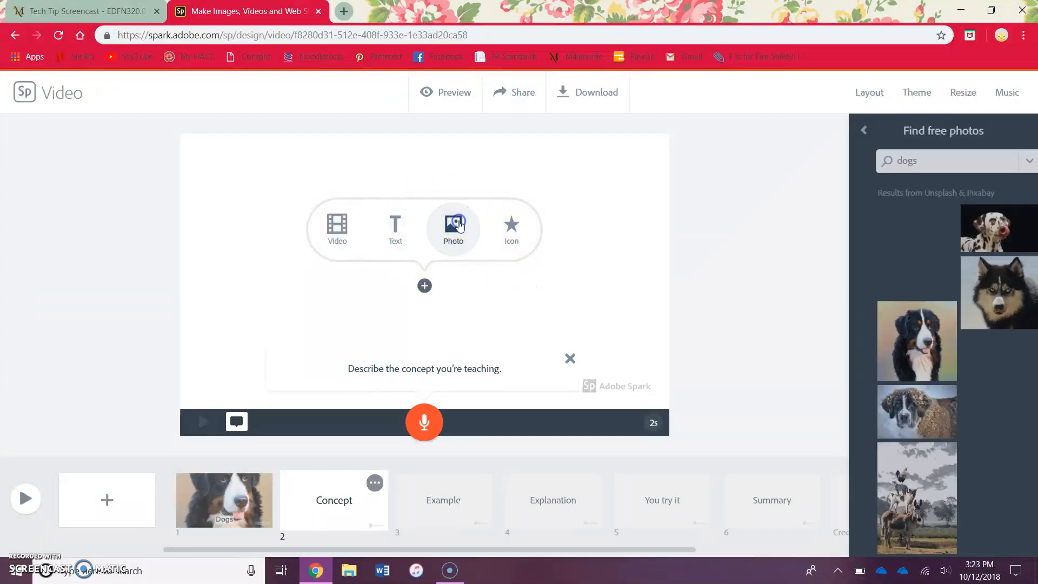
pyautogui.click(987, 240)
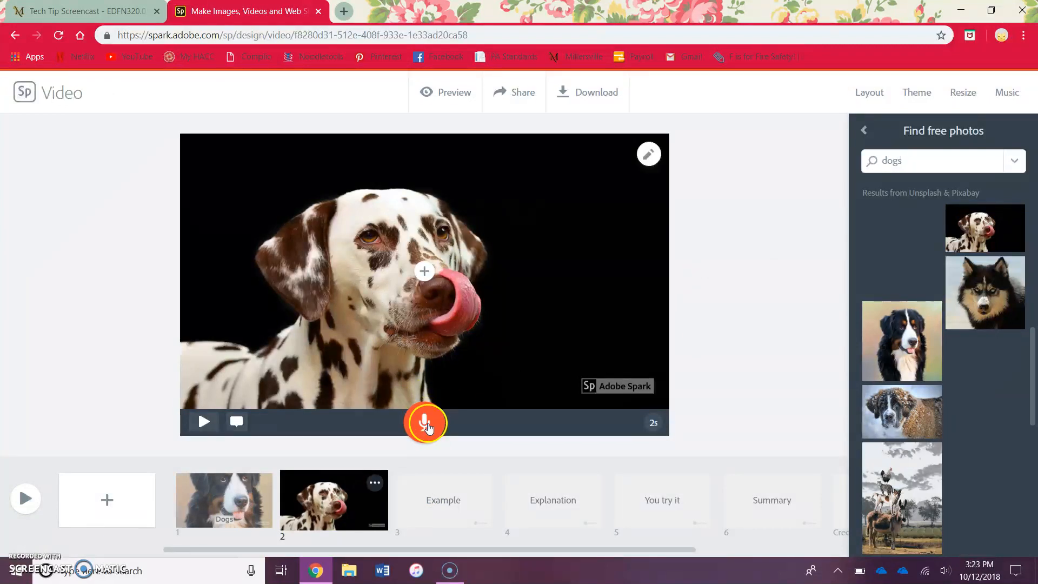
# - Allow microphone access and record a voiceover for the second slide
pyautogui.click(434, 431)
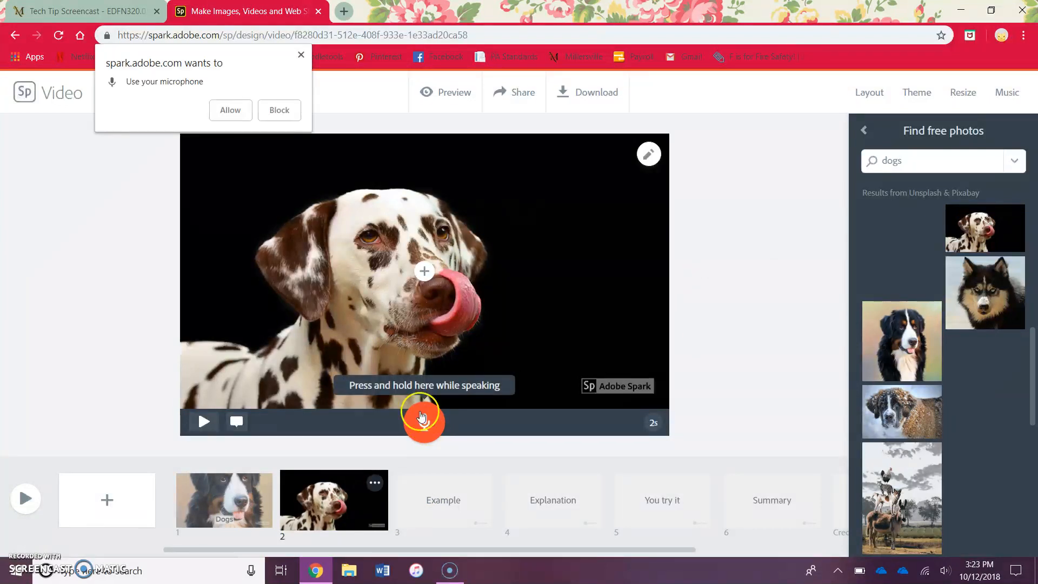
pyautogui.click(230, 110)
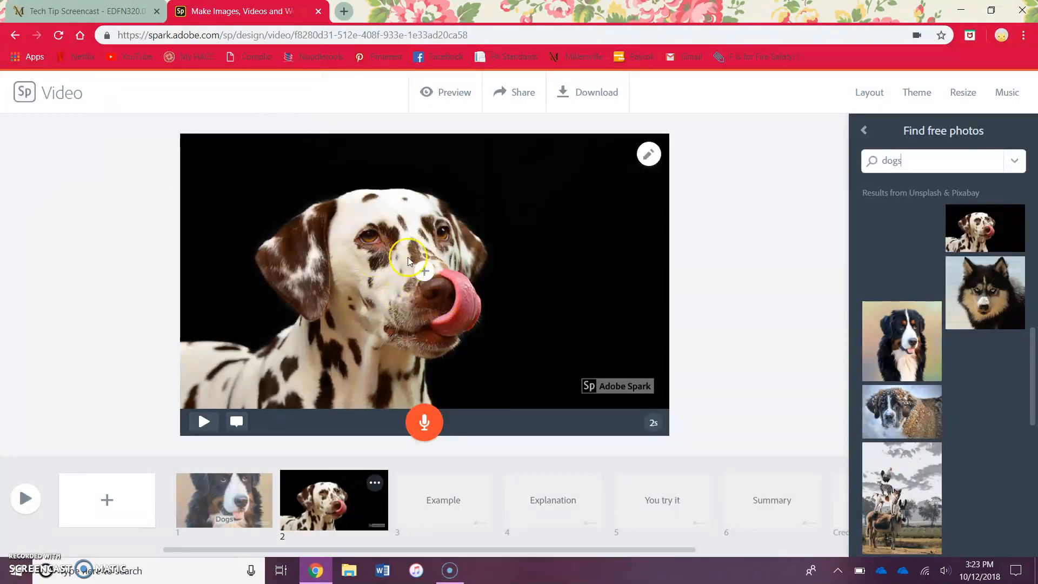
pyautogui.click(431, 422)
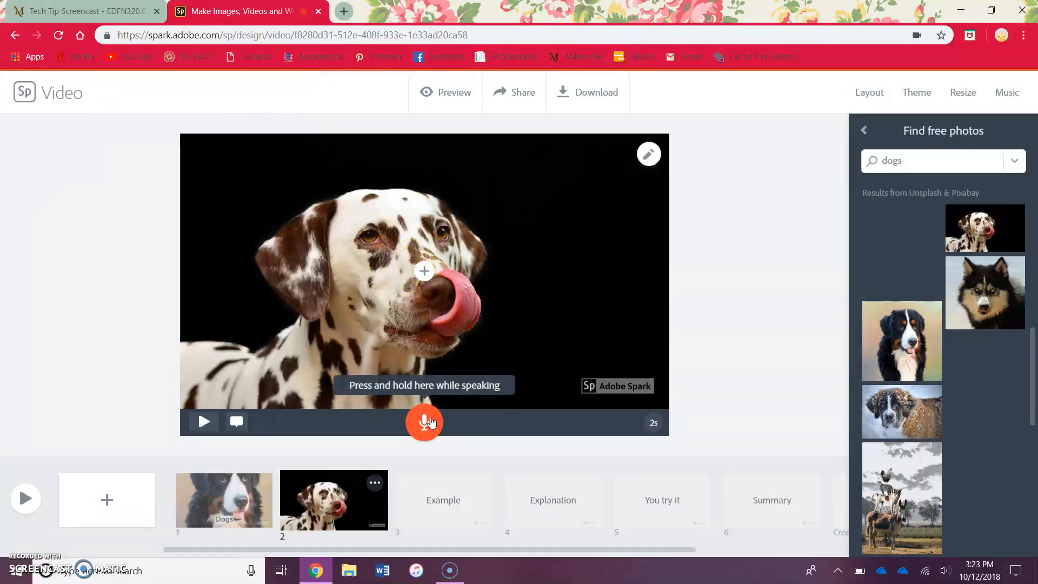
pyautogui.moveTo(431, 422); pyautogui.dragTo(431, 423)
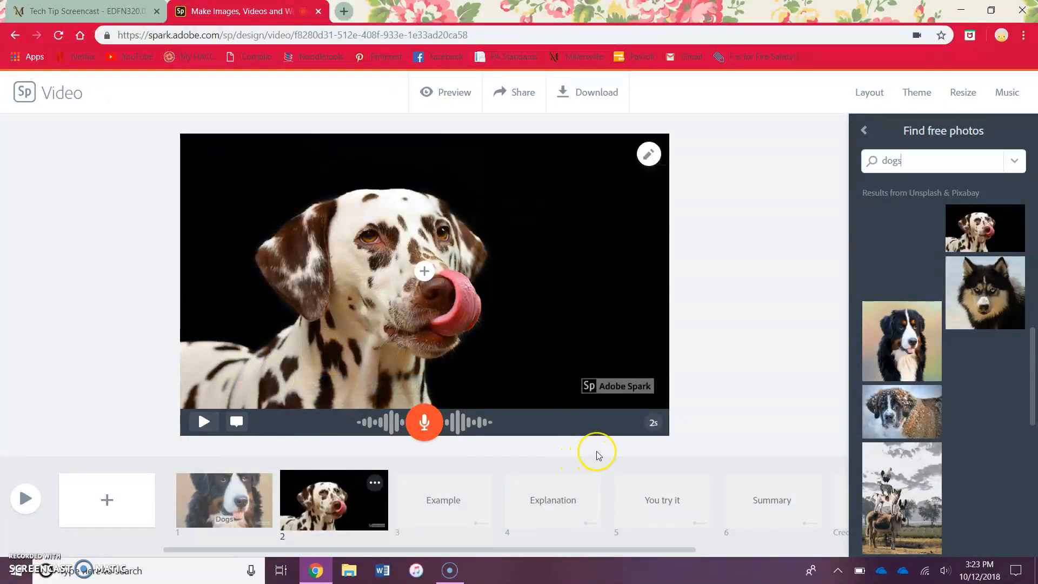
# - Set the first slide's duration to 4 seconds
pyautogui.click(654, 416)
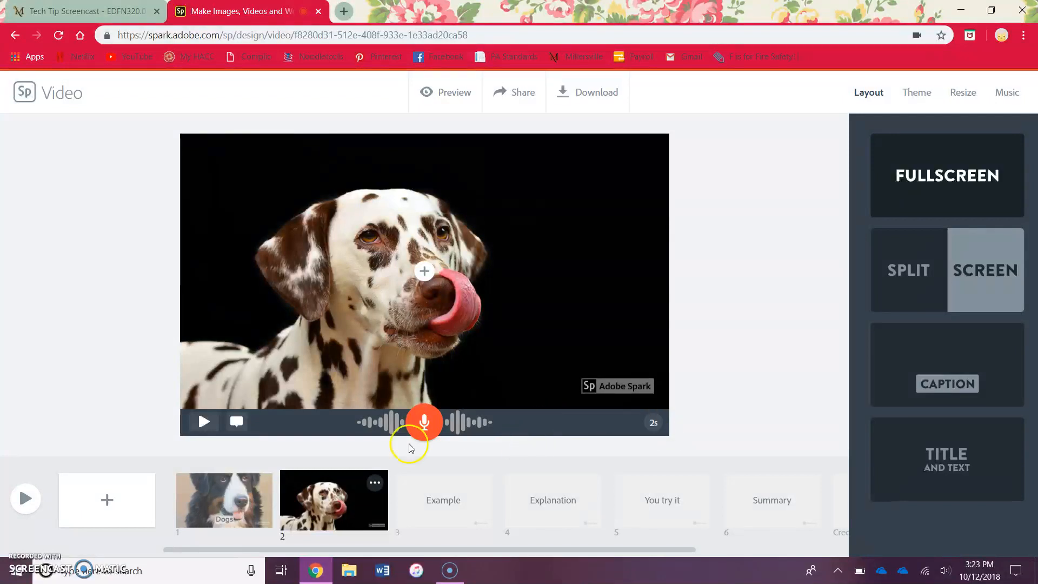
pyautogui.click(219, 511)
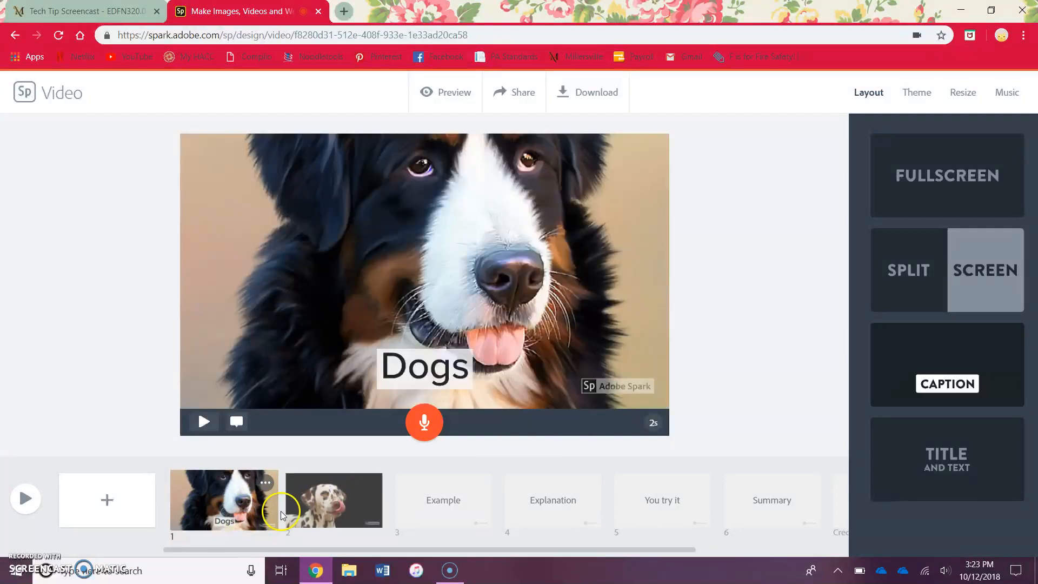
pyautogui.click(652, 425)
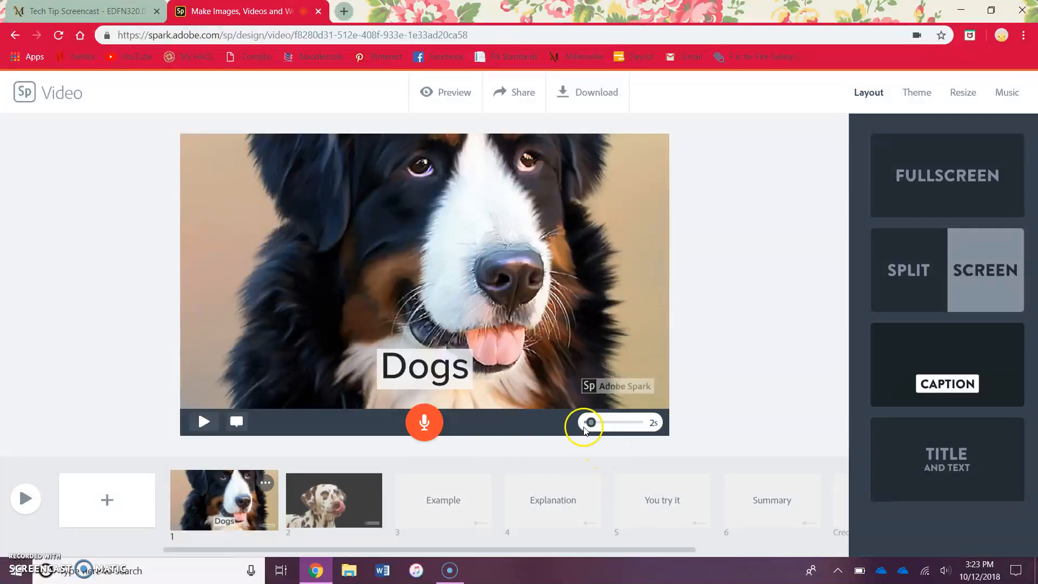
pyautogui.moveTo(591, 425)
pyautogui.mouseDown()
pyautogui.moveTo(653, 427)
pyautogui.moveTo(608, 429)
pyautogui.mouseUp()
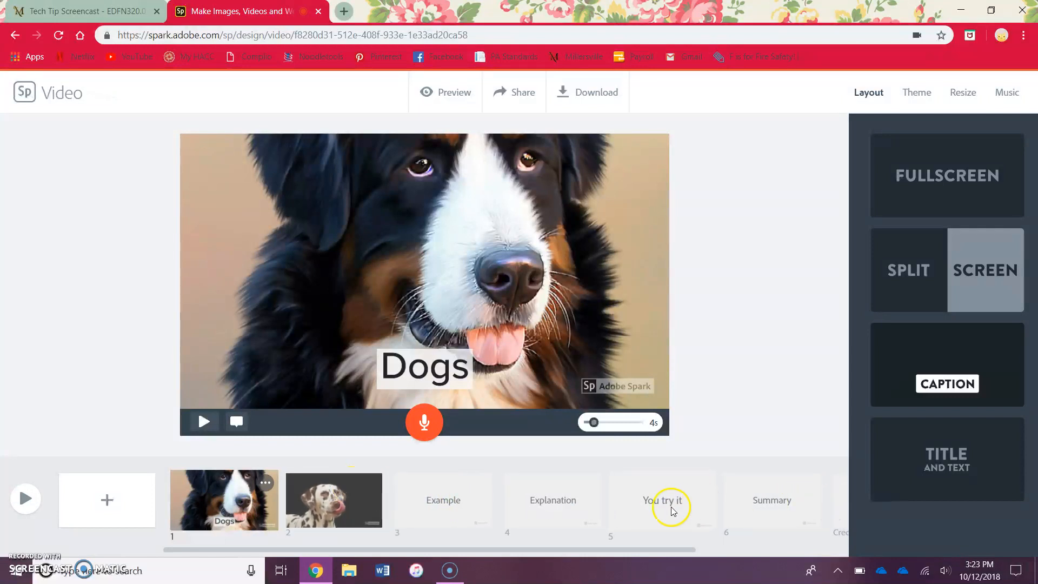
# - Select the third slide and change the video theme to Sage after trying Focus and Flair
pyautogui.click(444, 493)
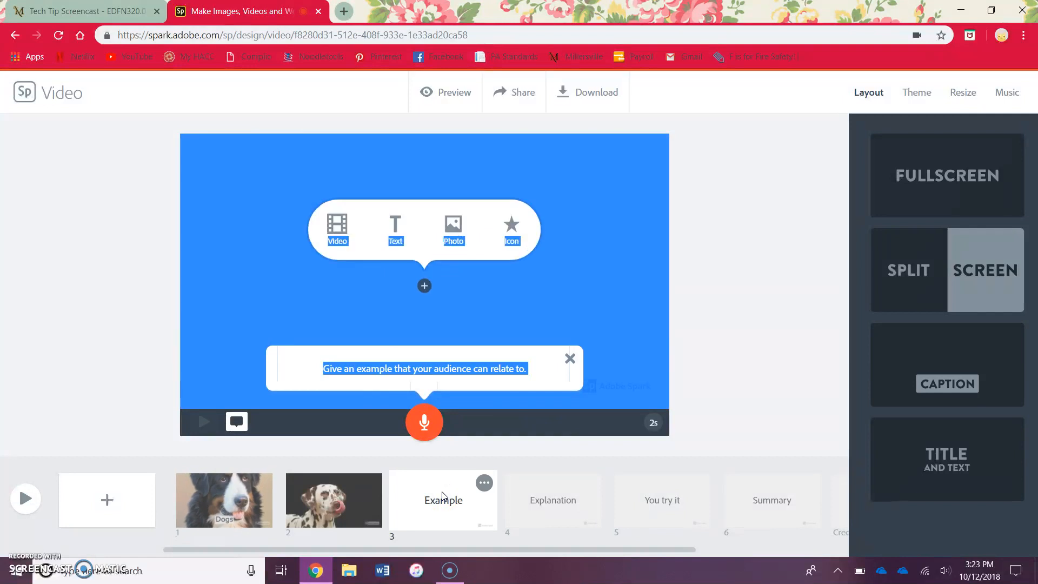
pyautogui.click(576, 278)
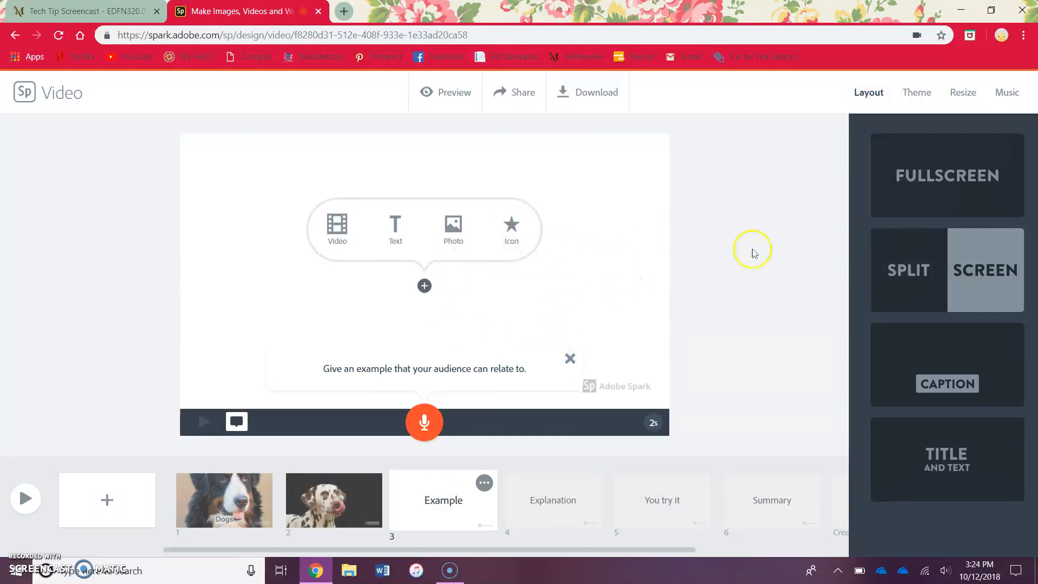
pyautogui.click(916, 93)
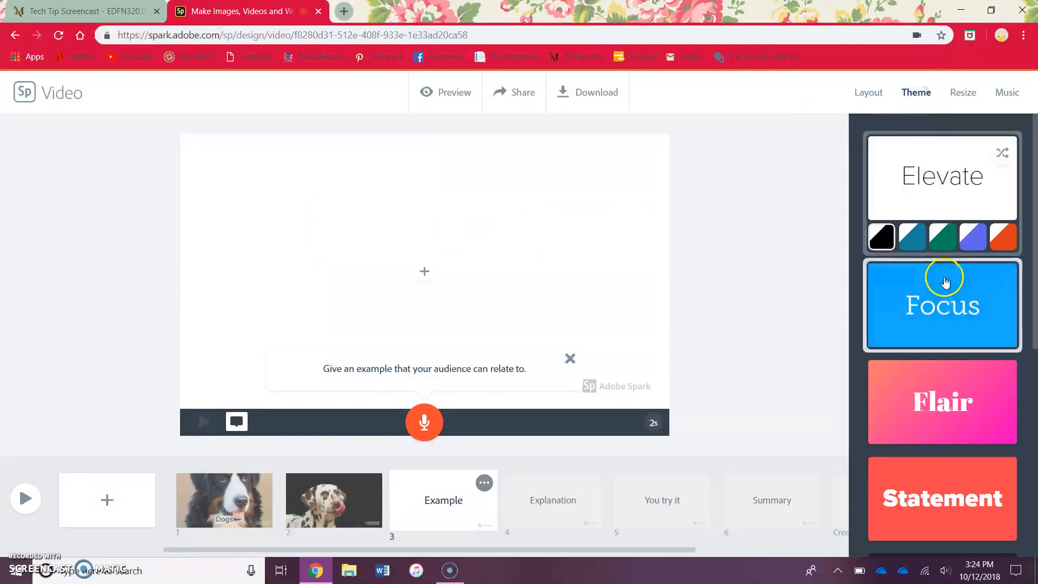
pyautogui.click(944, 278)
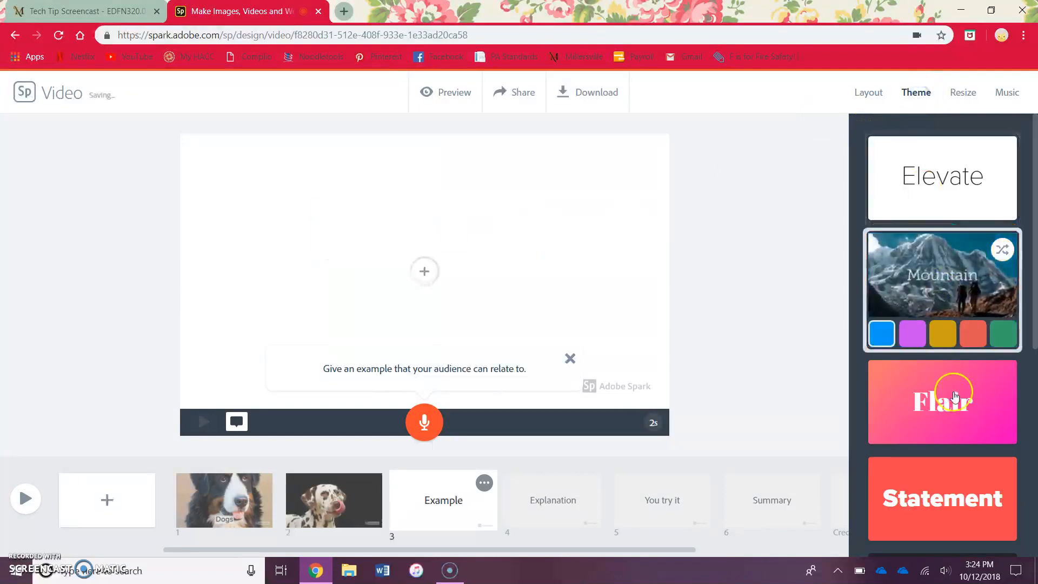
pyautogui.click(955, 401)
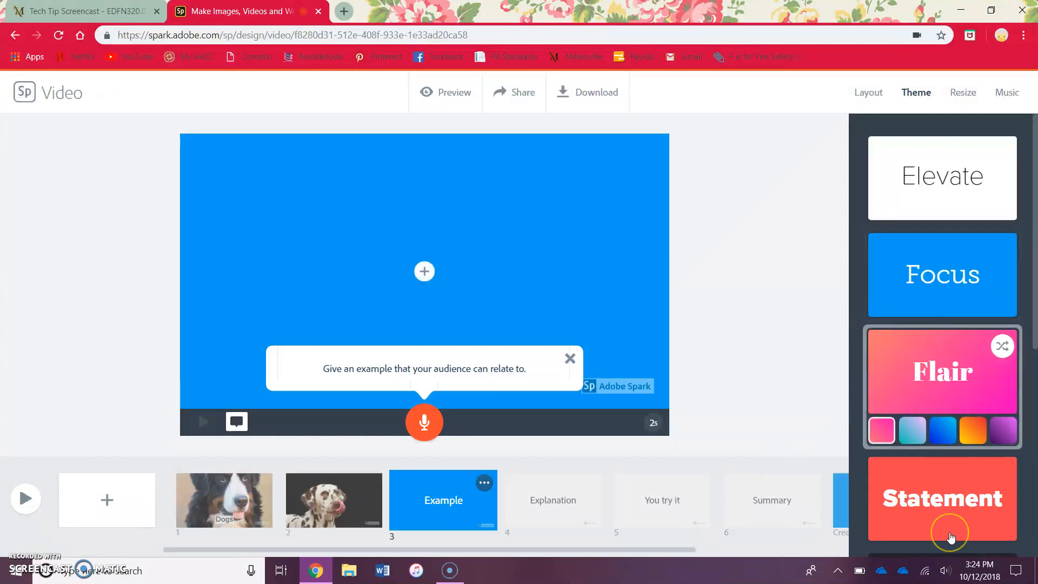
pyautogui.scroll(-4, 950, 536)
pyautogui.scroll(-2, 951, 530)
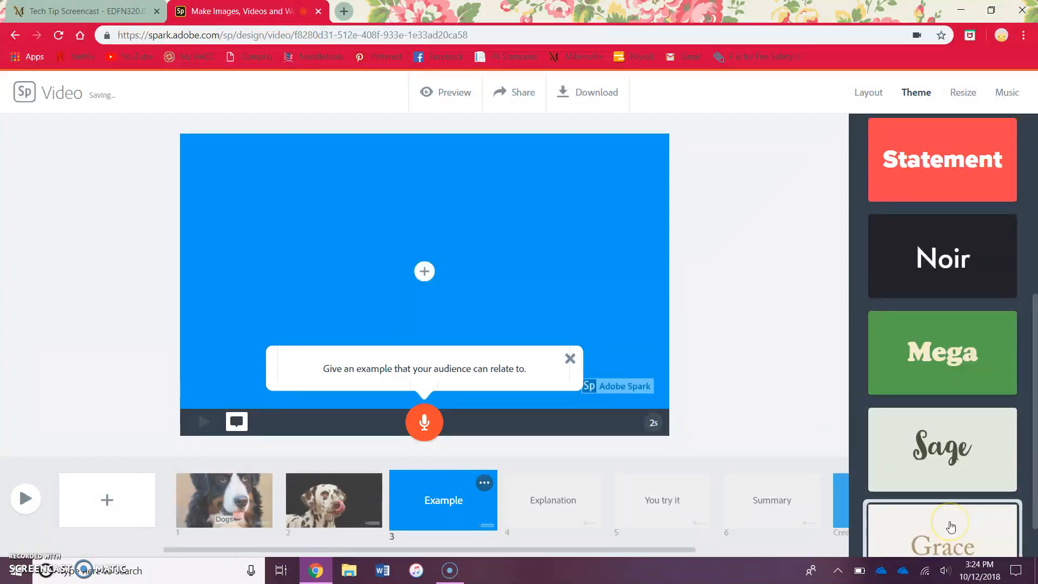
pyautogui.click(954, 462)
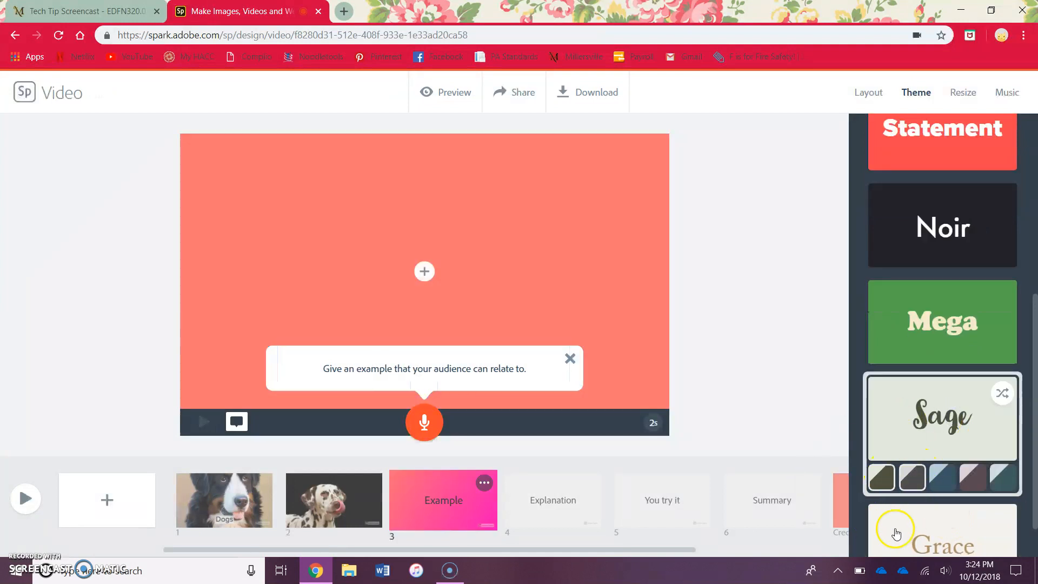
pyautogui.click(962, 348)
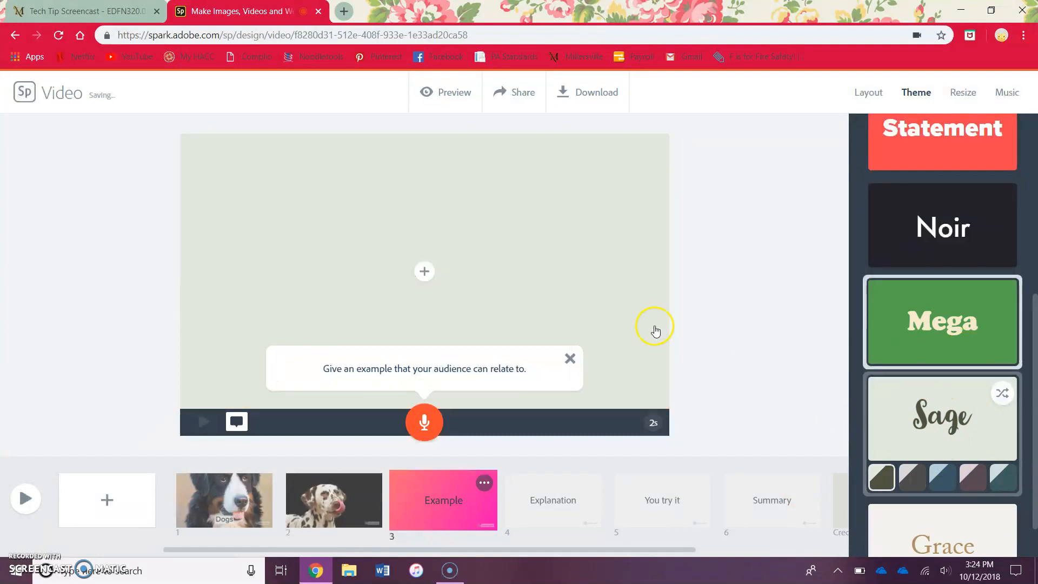
# - Add a text element reading dogs to the third slide
pyautogui.click(423, 273)
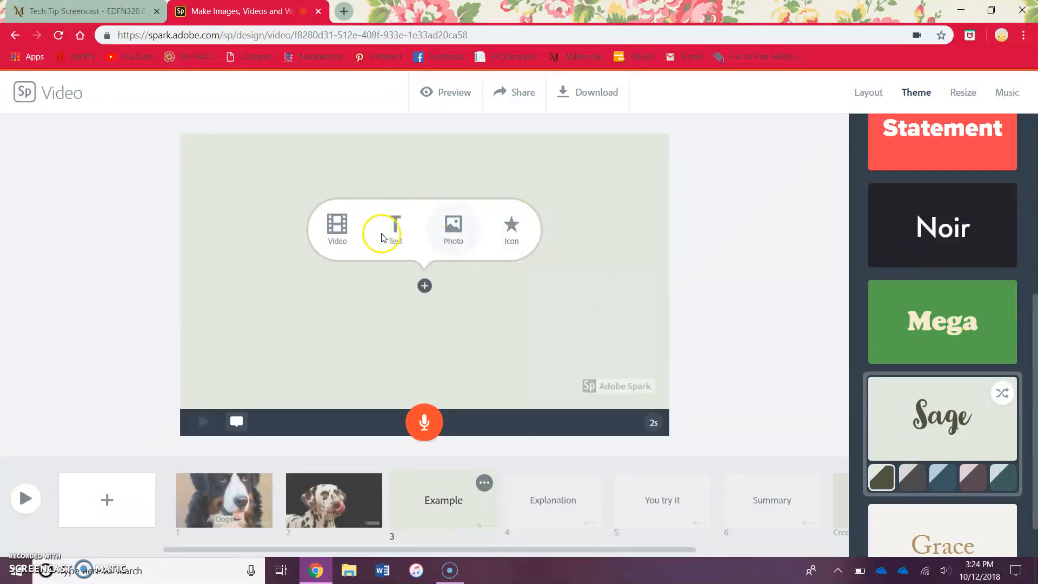
pyautogui.click(397, 232)
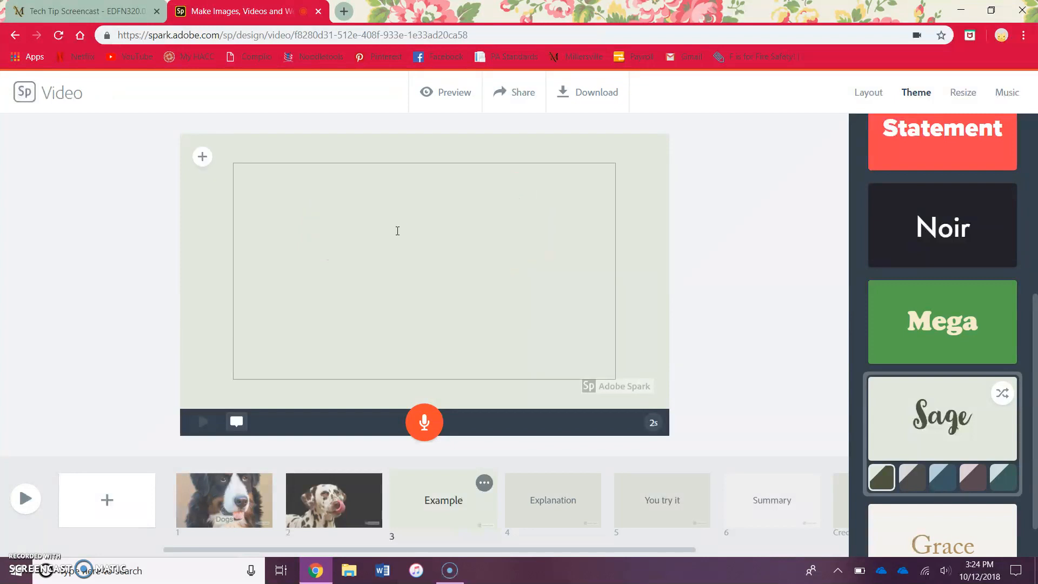
pyautogui.write('dogs')
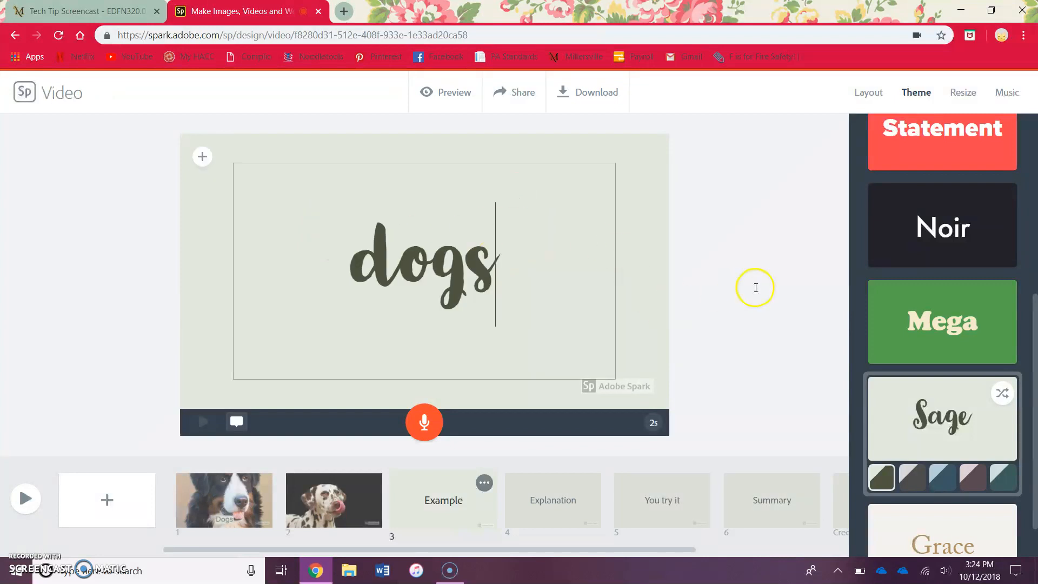
# - Resize the video to Square and back to Widescreen
pyautogui.click(956, 92)
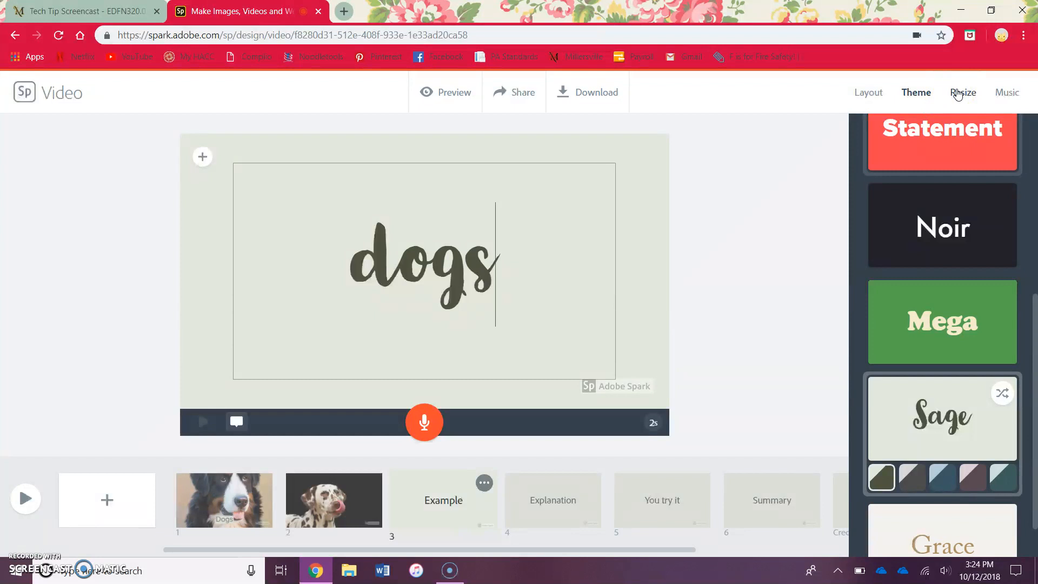
pyautogui.click(944, 199)
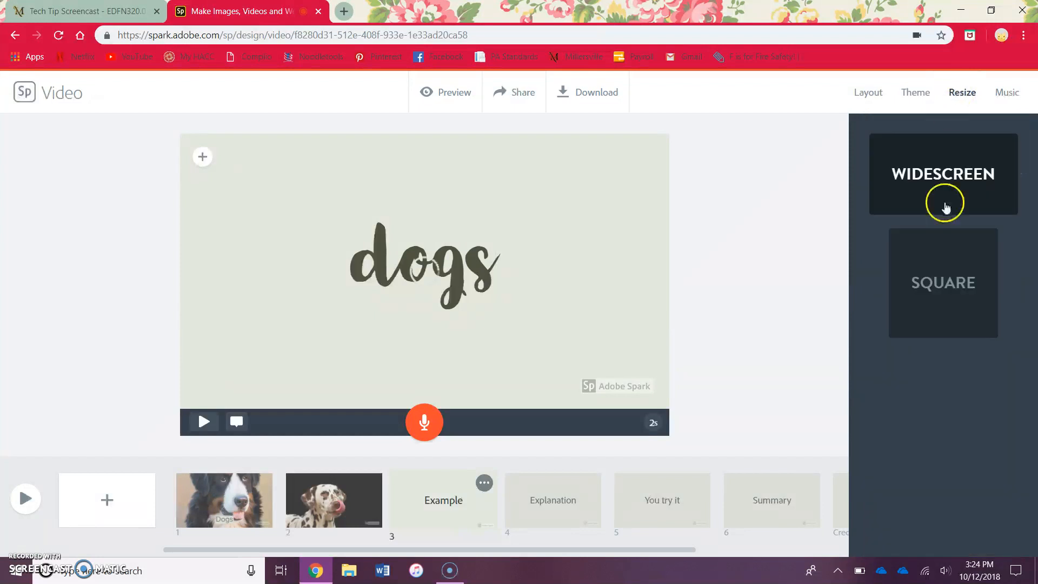
pyautogui.click(958, 289)
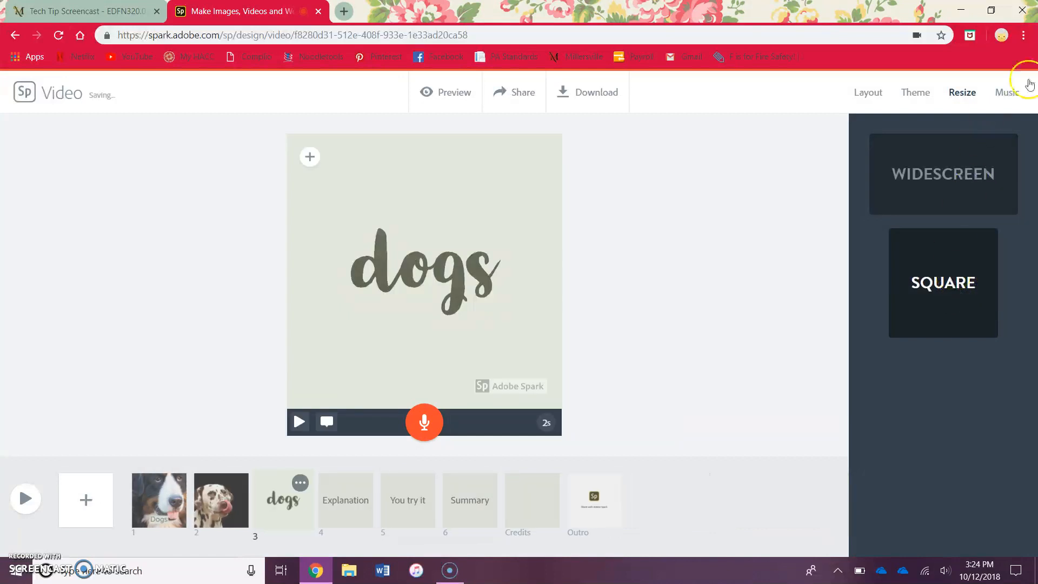
pyautogui.click(1006, 94)
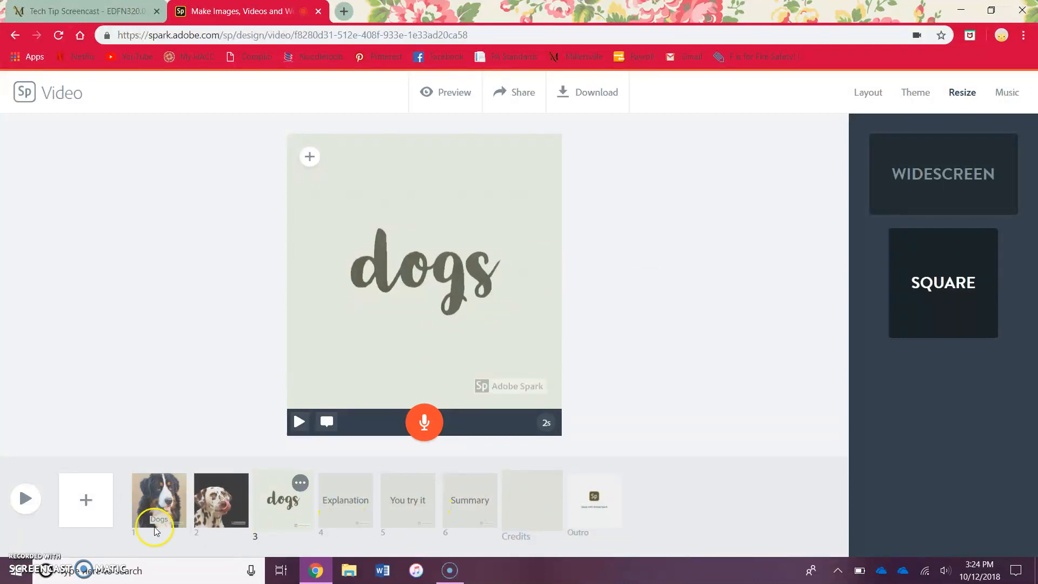
pyautogui.click(945, 190)
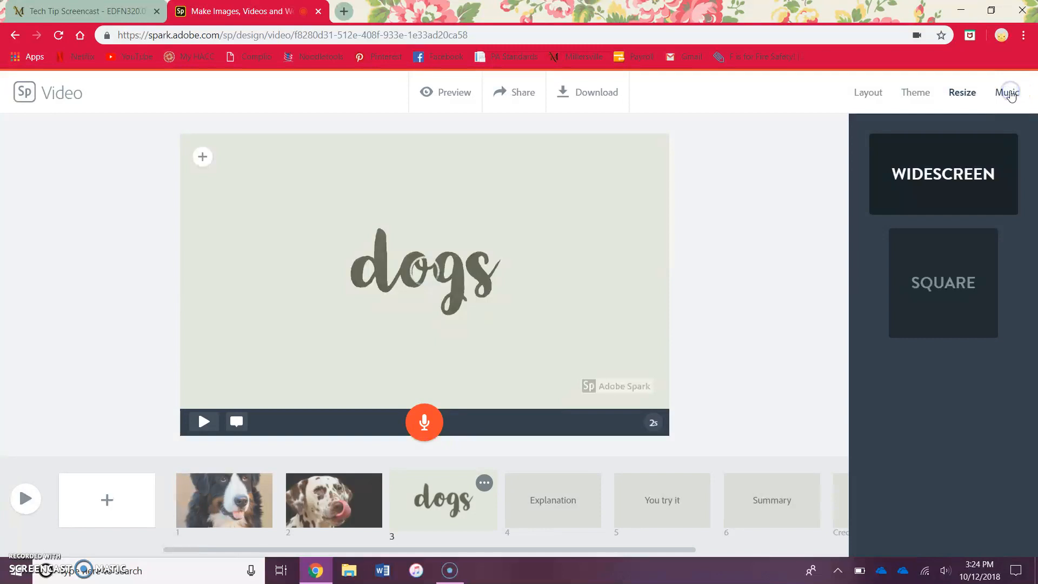
# - Preview several Happy music tracks and set Across the Bridge as the background music
pyautogui.click(1008, 94)
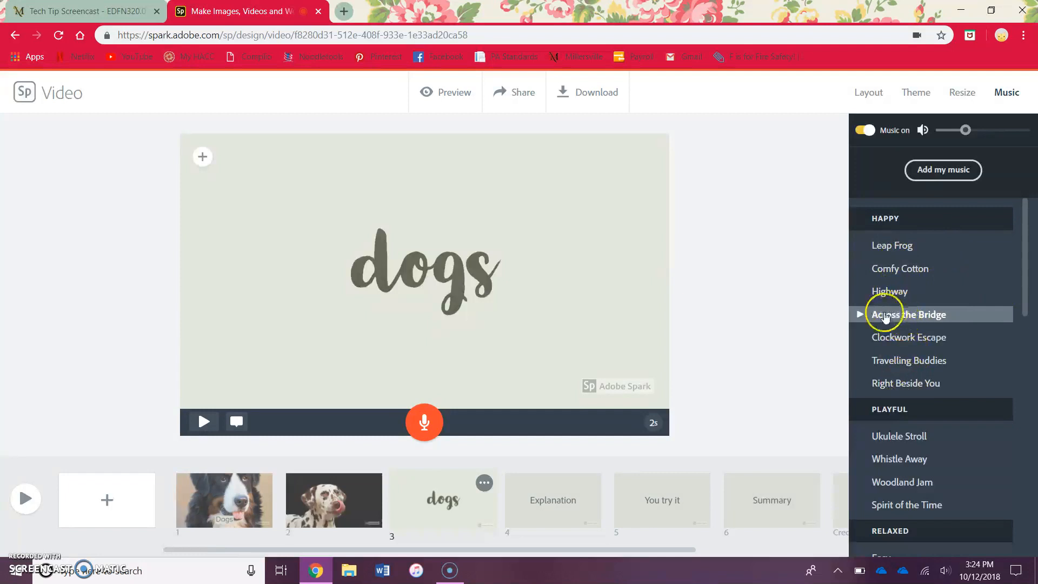
pyautogui.click(859, 316)
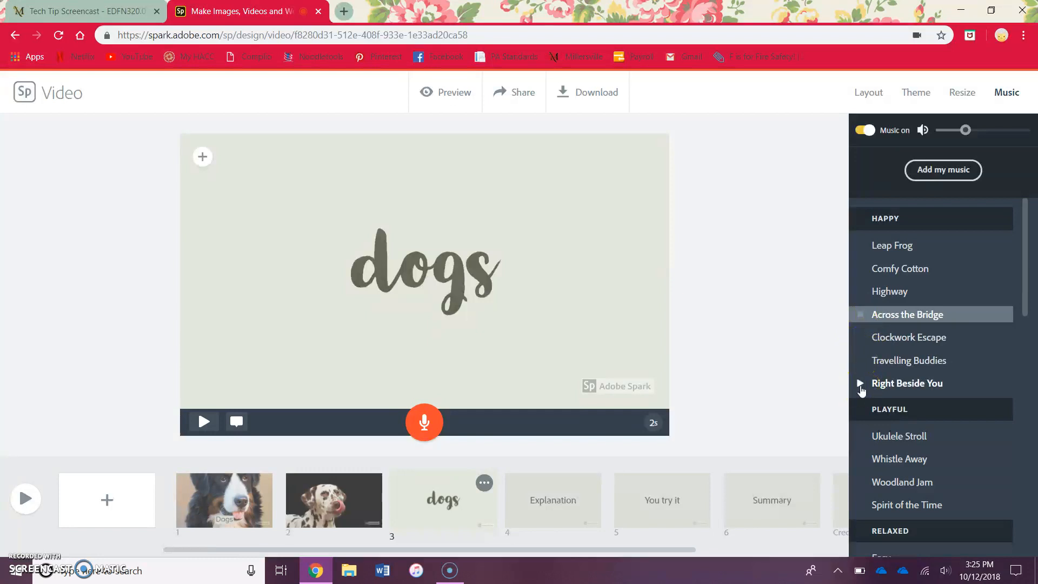
pyautogui.press('XF86AudioLowerVolume')
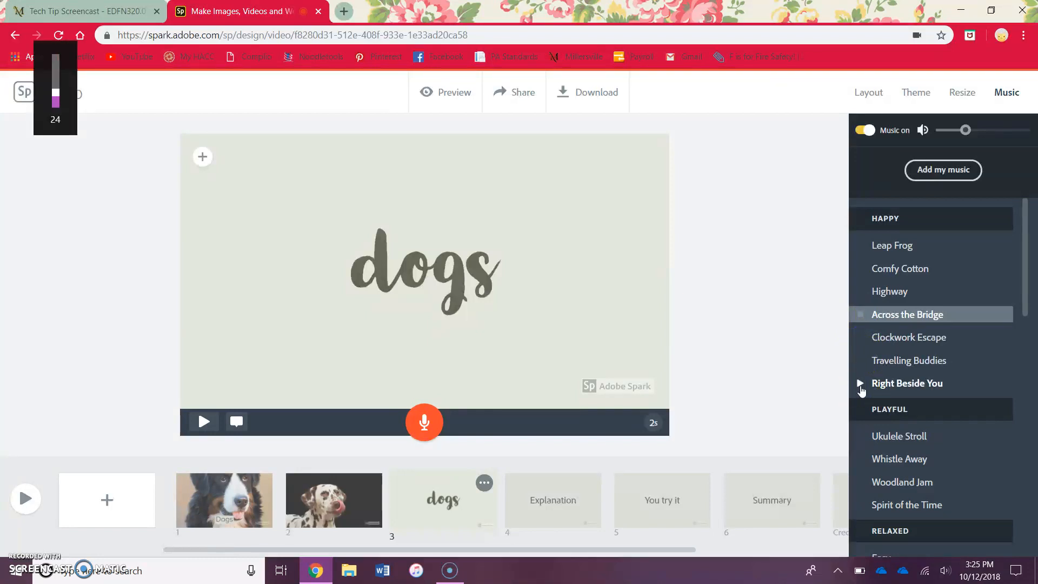
pyautogui.click(860, 338)
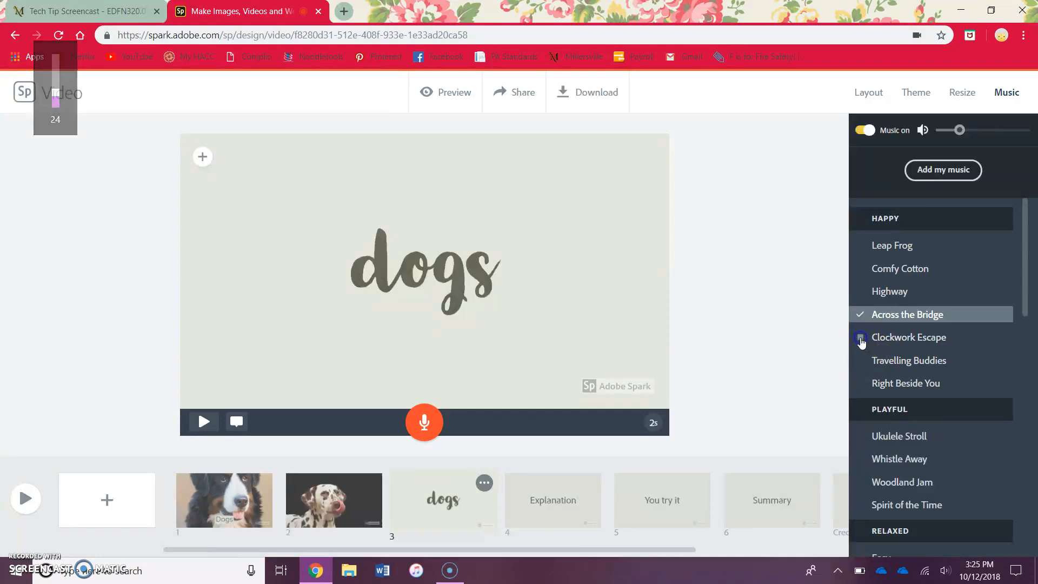
pyautogui.click(861, 361)
pyautogui.click(860, 383)
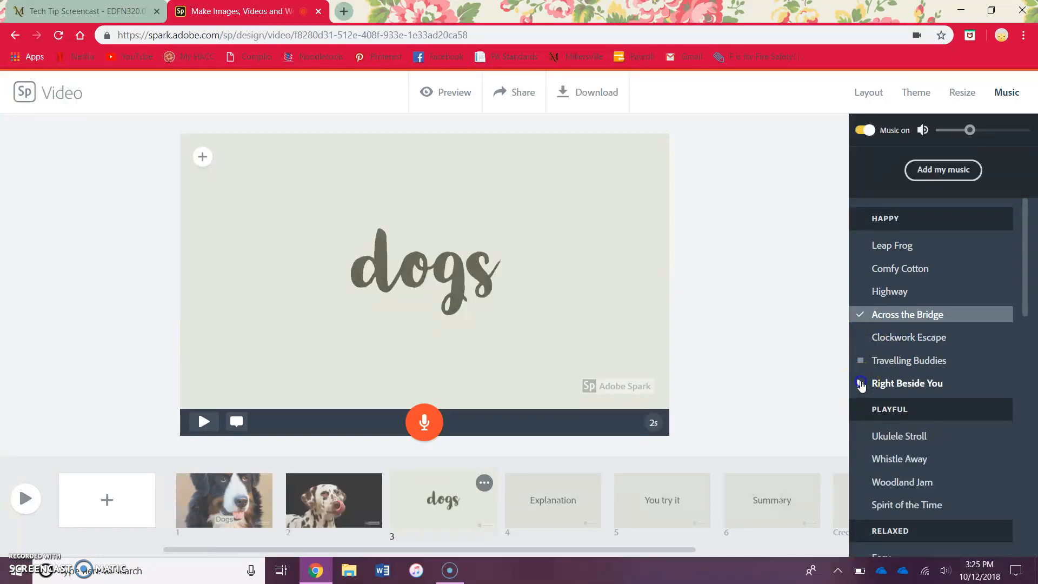
pyautogui.click(860, 383)
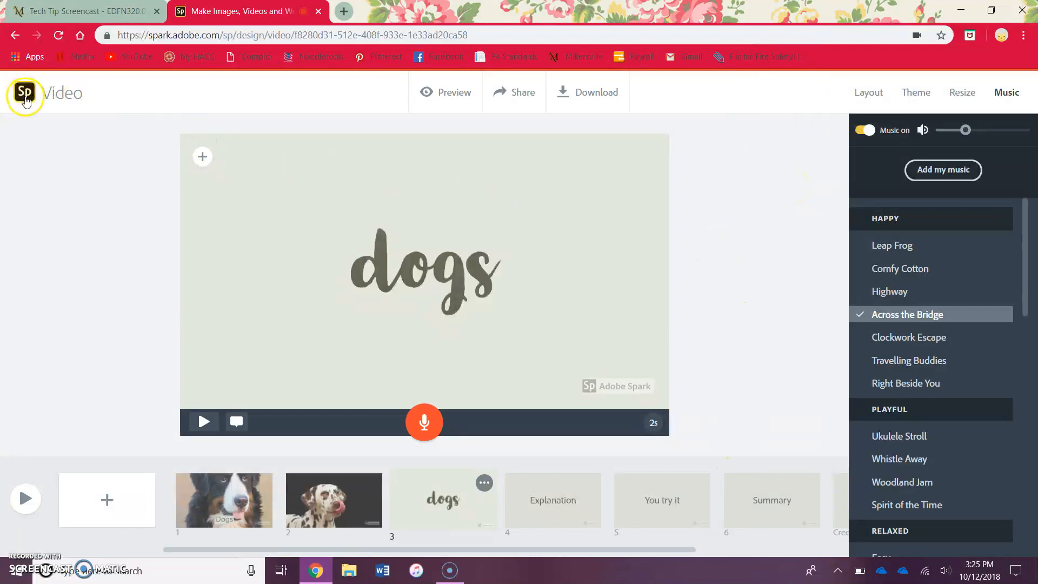
# - Return to the projects list and open the School is Cool video project
pyautogui.click(25, 101)
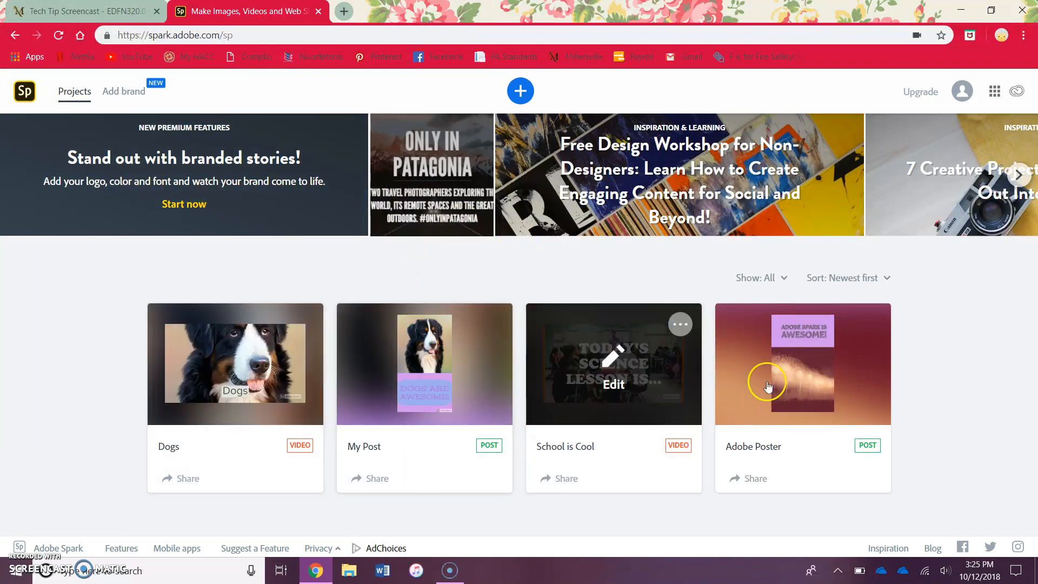
pyautogui.click(628, 369)
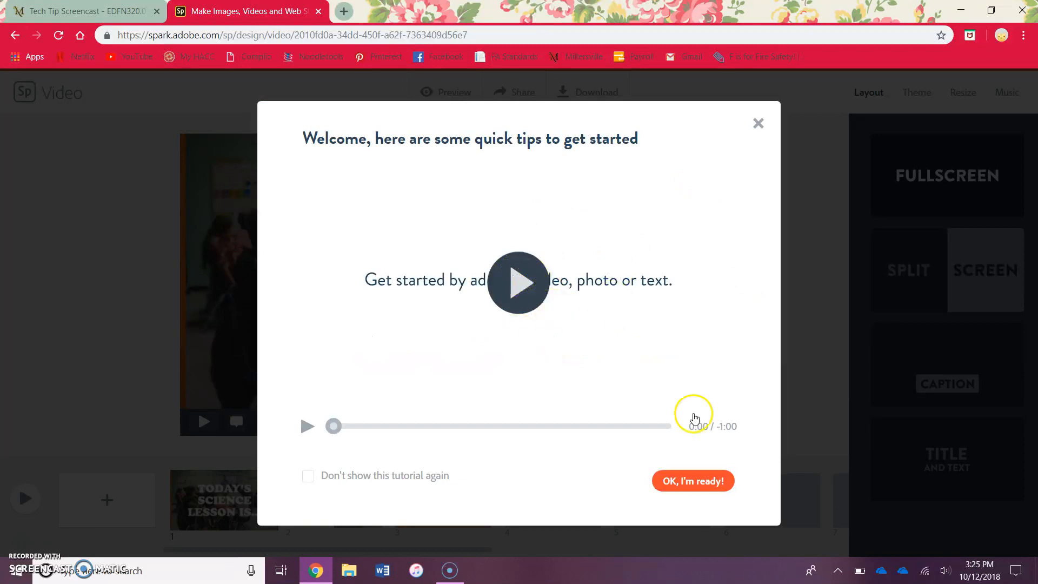
pyautogui.click(694, 481)
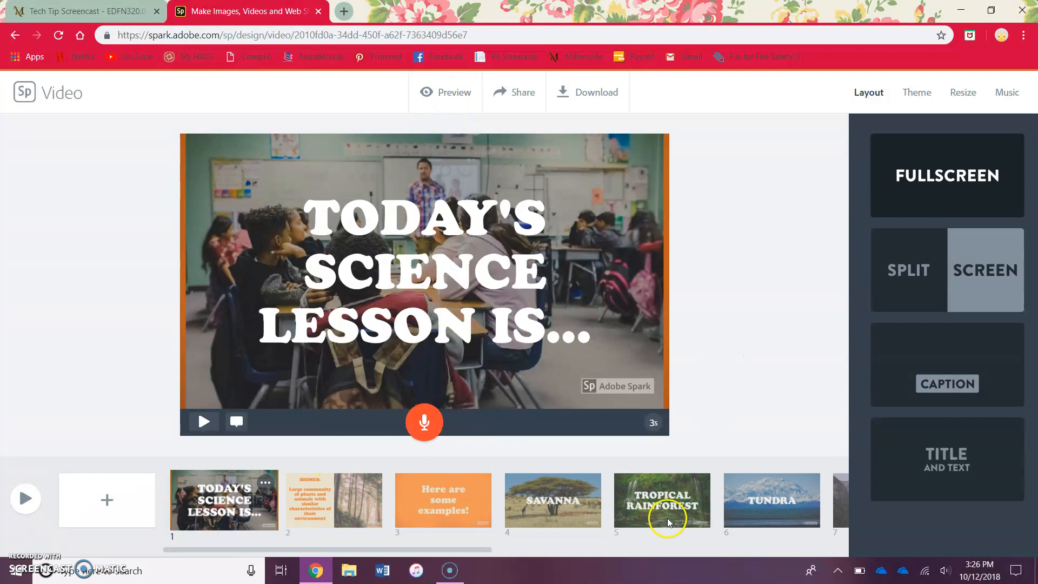
# - Scroll through the School is Cool slides and play its preview
pyautogui.moveTo(462, 553); pyautogui.dragTo(702, 551)
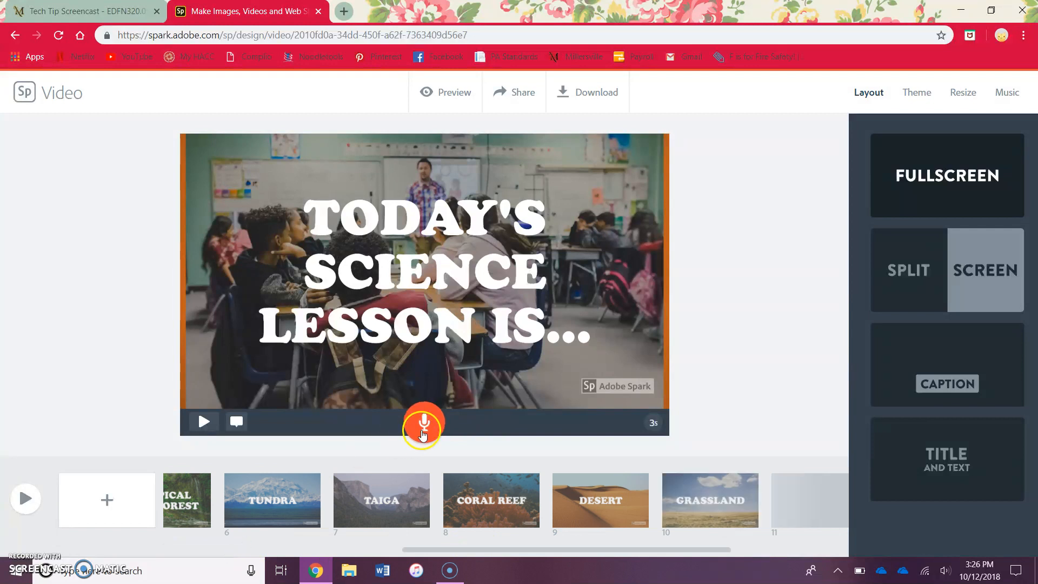
pyautogui.click(457, 90)
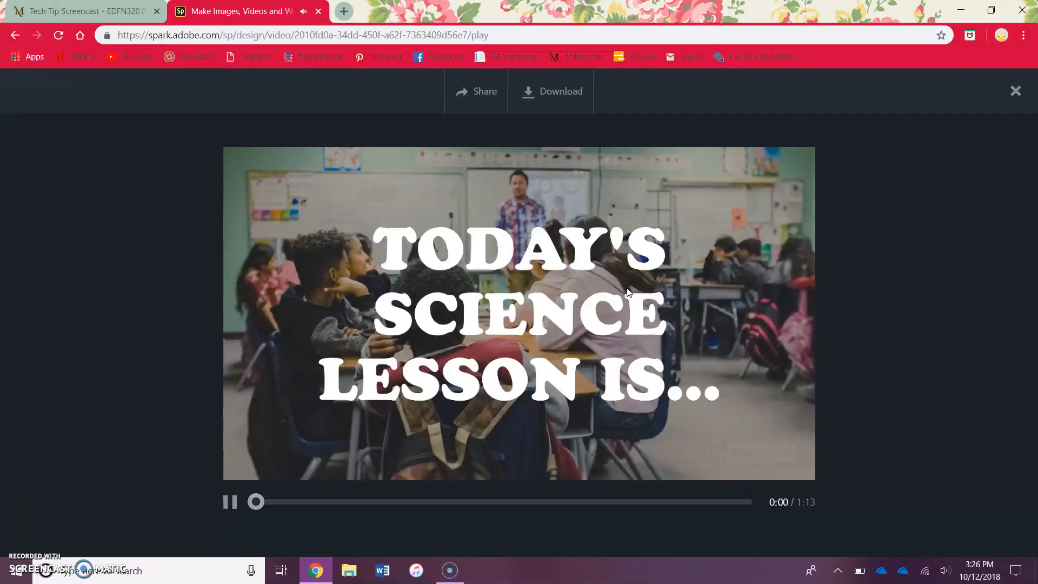
pyautogui.press('XF86AudioLowerVolume')
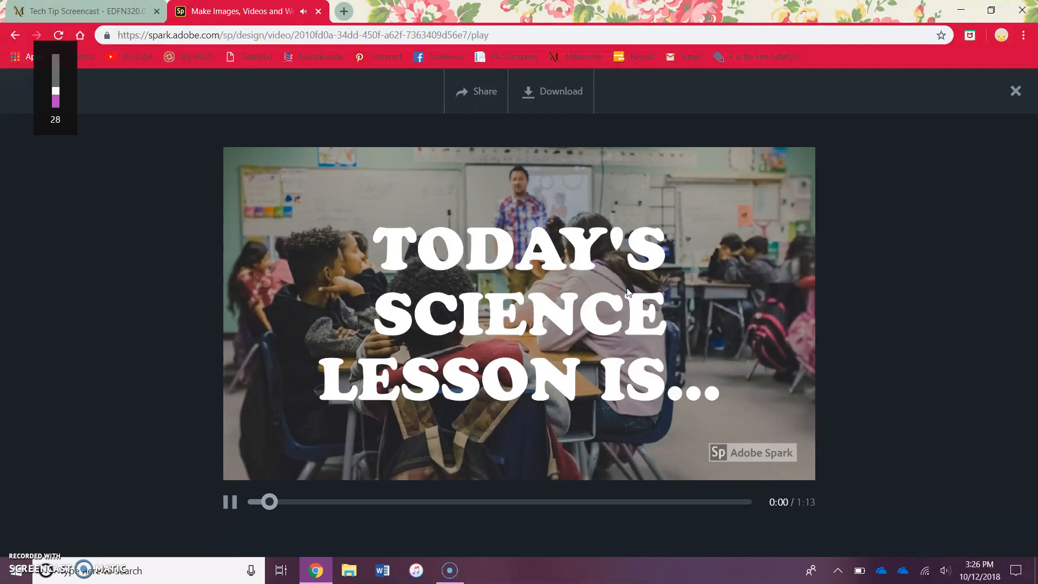